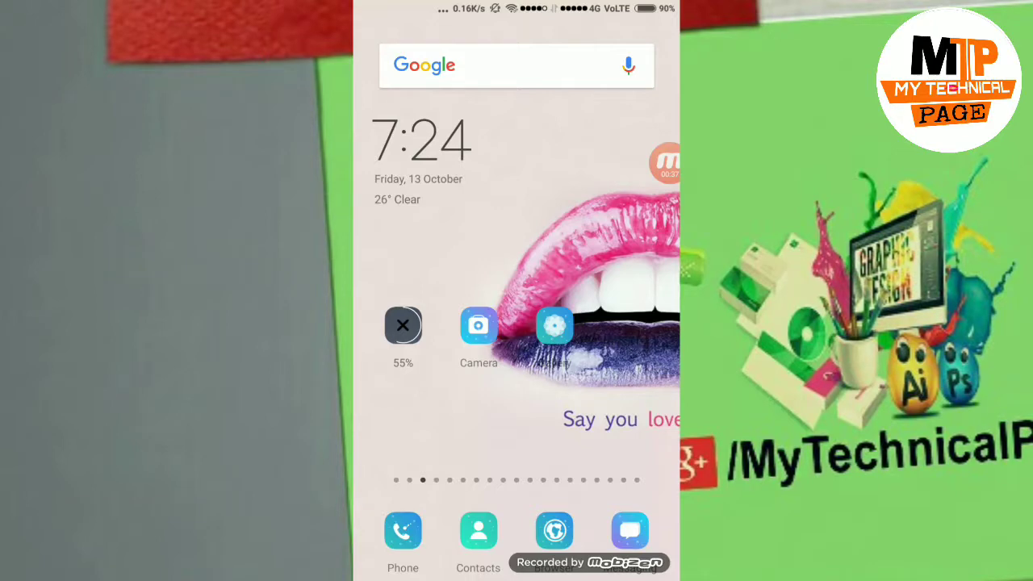
- Search the Google Play Store for 'blogger' to view the Blogger listing
{"action": "left_click_drag", "start_coordinate": [613, 279], "coordinate": [420, 279]}
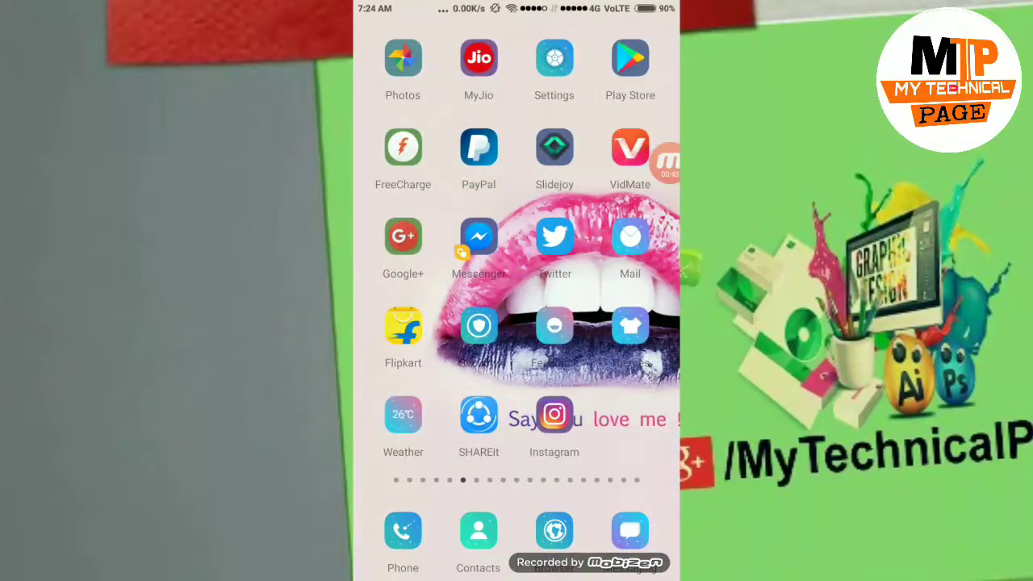
{"action": "left_click", "coordinate": [630, 58]}
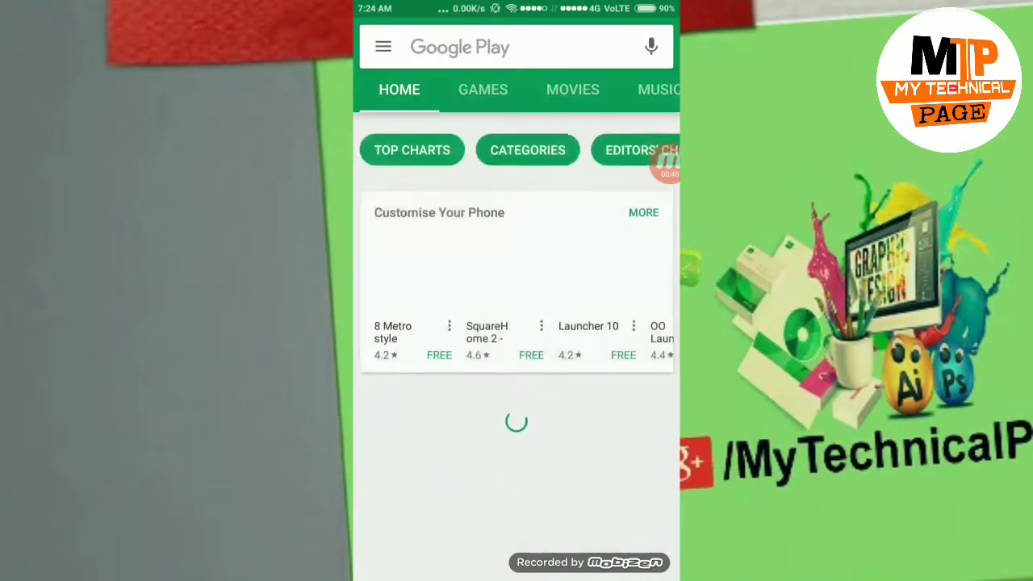
{"action": "left_click", "coordinate": [500, 47]}
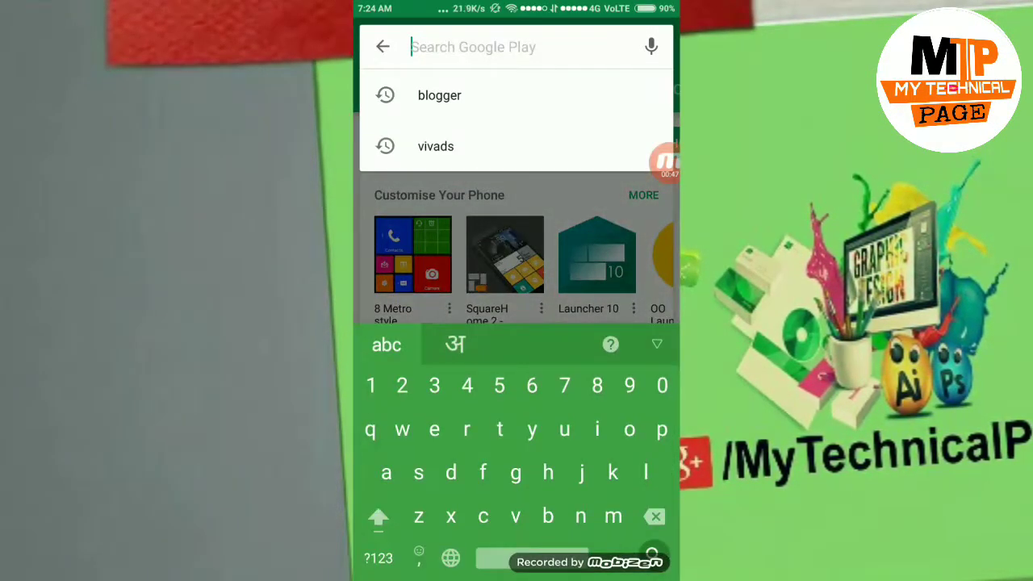
{"action": "left_click", "coordinate": [440, 95]}
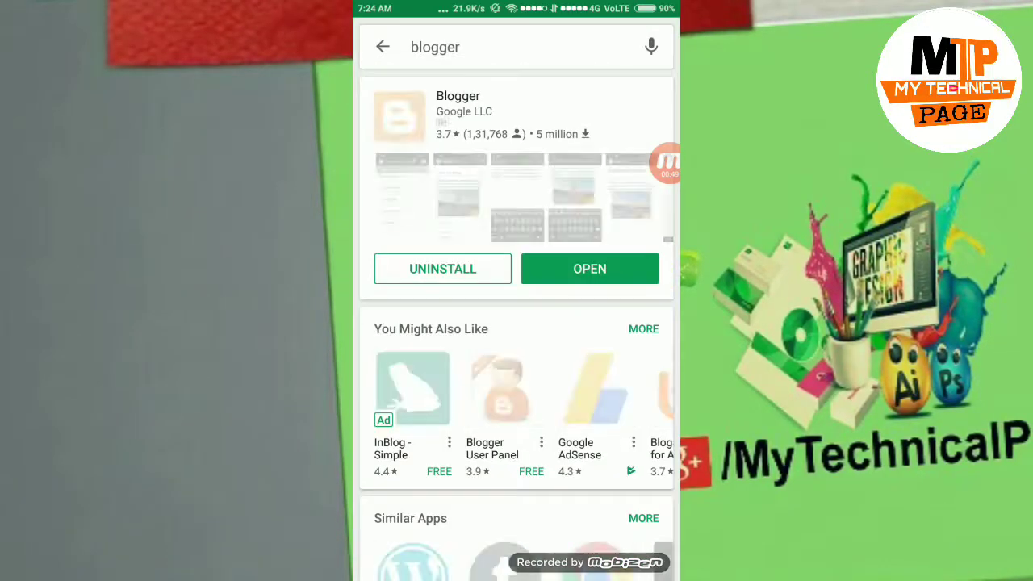
- Replace the search with 'puffin', view the results, then return to the home screen
{"action": "left_click", "coordinate": [549, 47]}
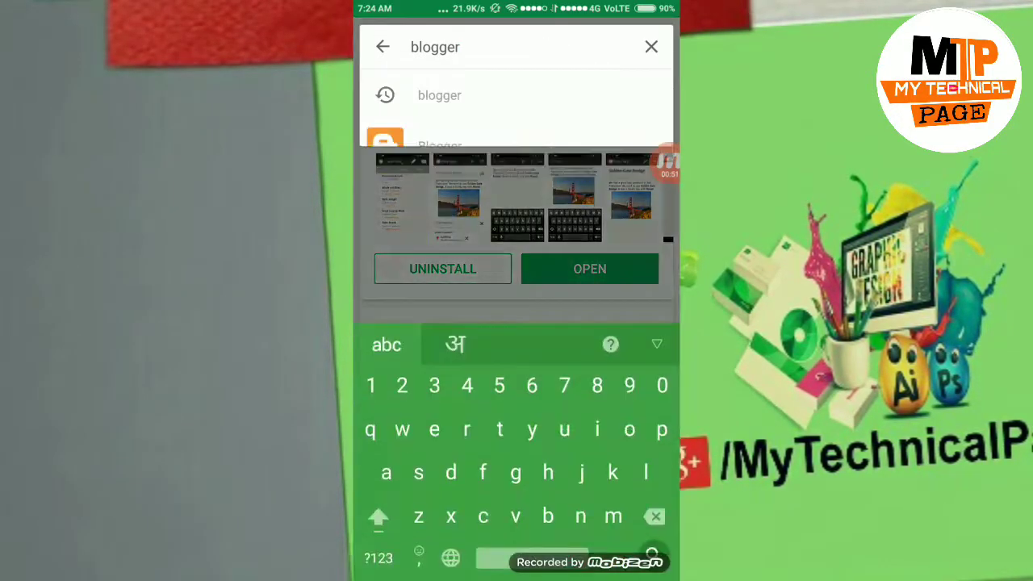
{"action": "key", "text": "BackSpace"}
{"action": "key", "text": "BackSpace"}
{"action": "key", "text": "BackSpace"}
{"action": "key", "text": "BackSpace"}
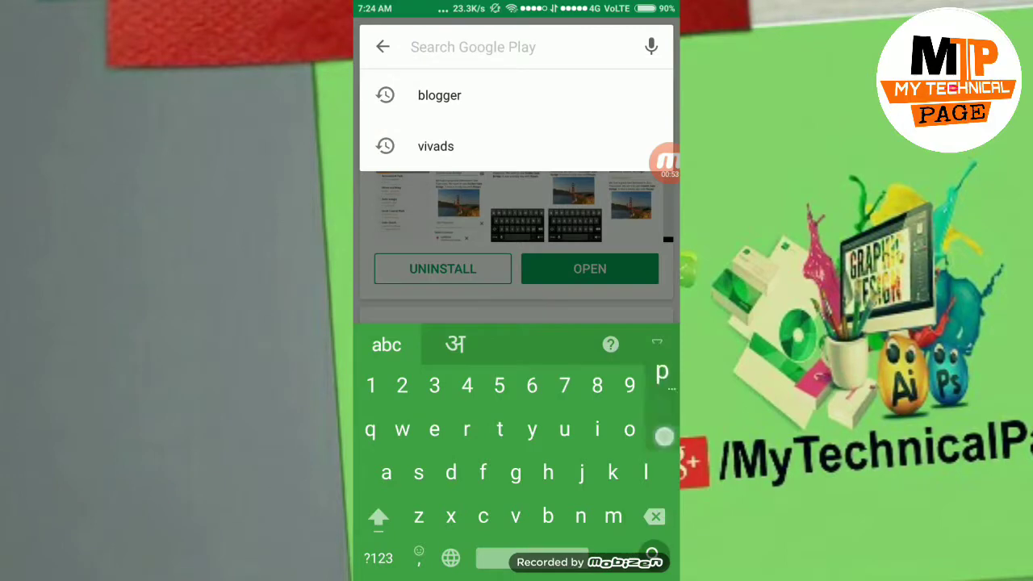
{"action": "type", "text": "puffin"}
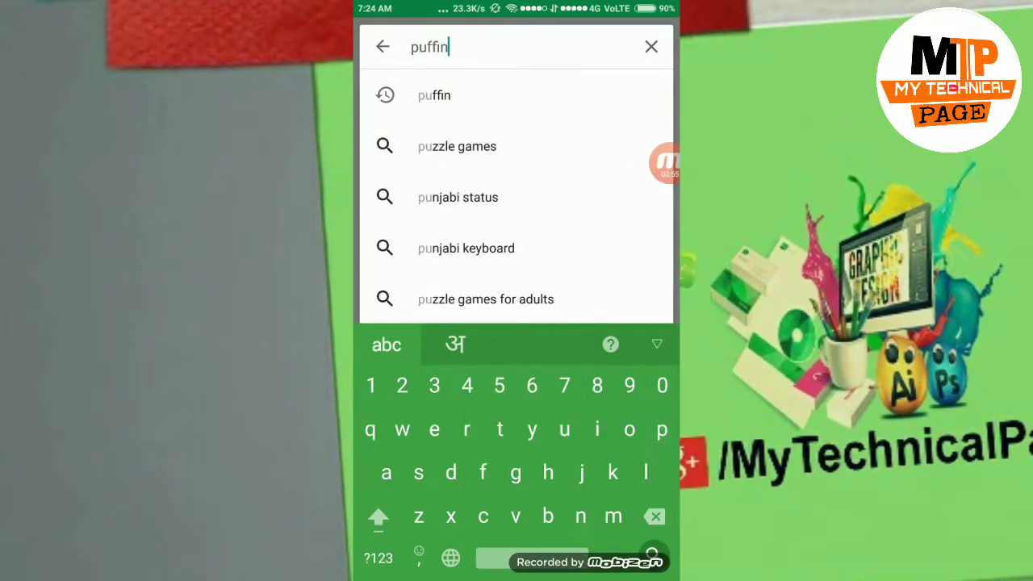
{"action": "left_click", "coordinate": [522, 102]}
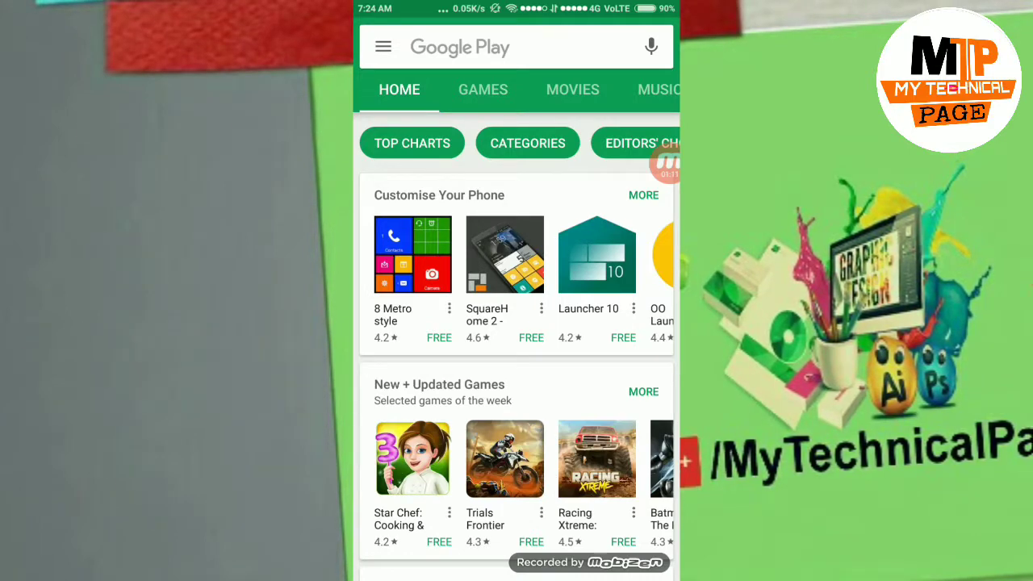
{"action": "key", "text": "super"}
- Launch Blogger and open a new empty post form for My Technical Page
{"action": "left_click_drag", "start_coordinate": [613, 323], "coordinate": [420, 323]}
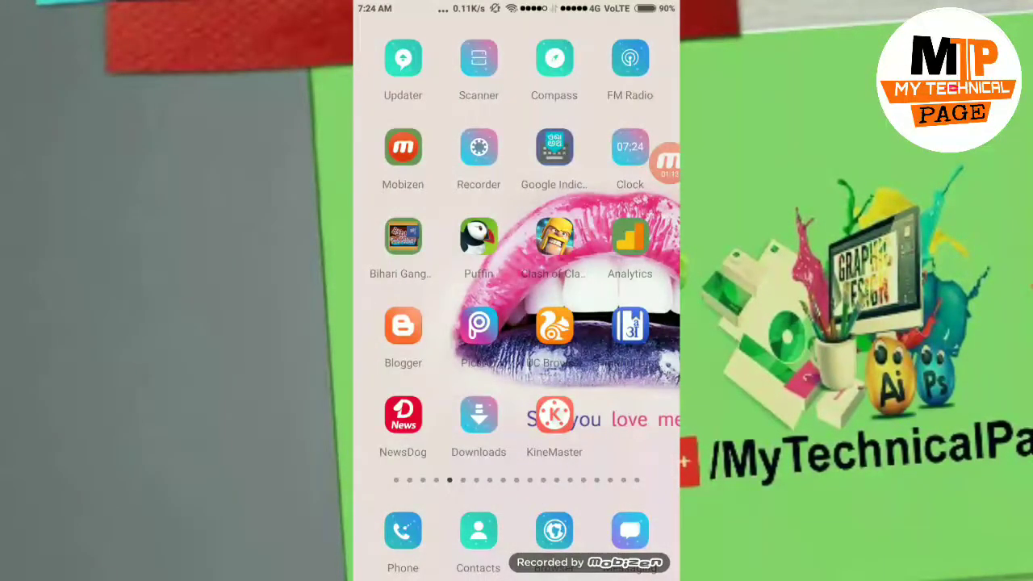
{"action": "left_click", "coordinate": [403, 325]}
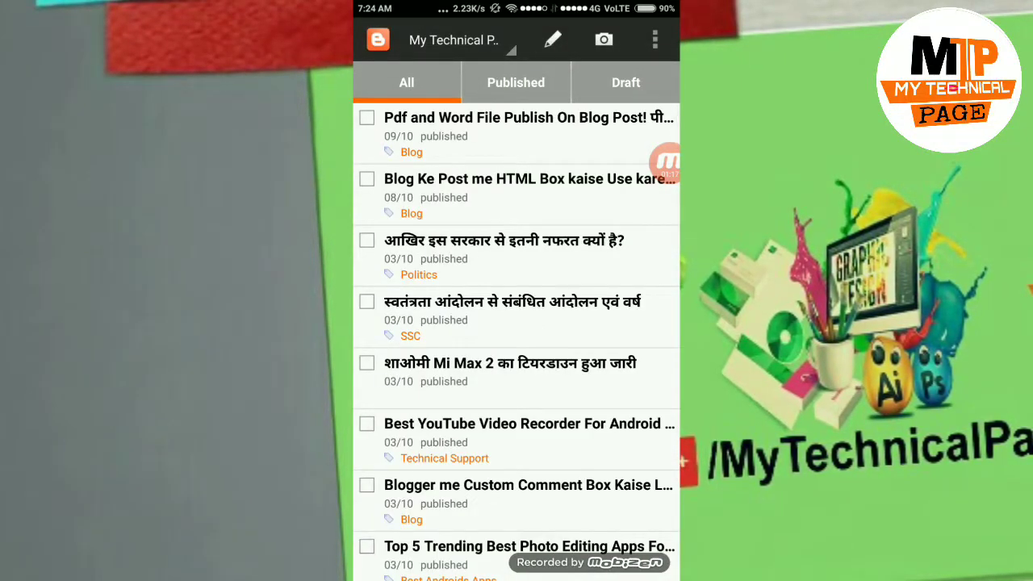
{"action": "left_click", "coordinate": [553, 39]}
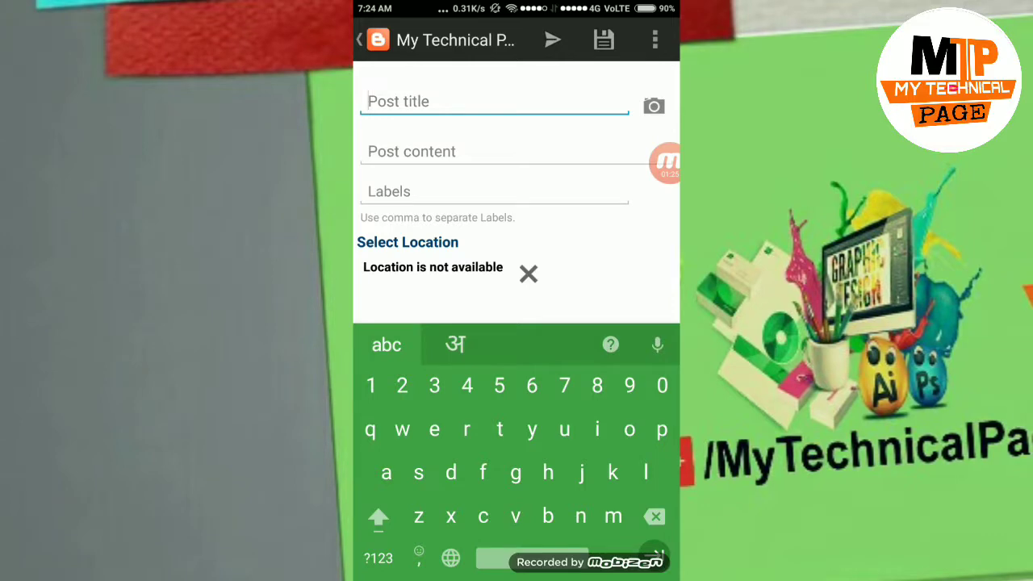
{"action": "key", "text": "Escape"}
{"action": "key", "text": "Escape"}
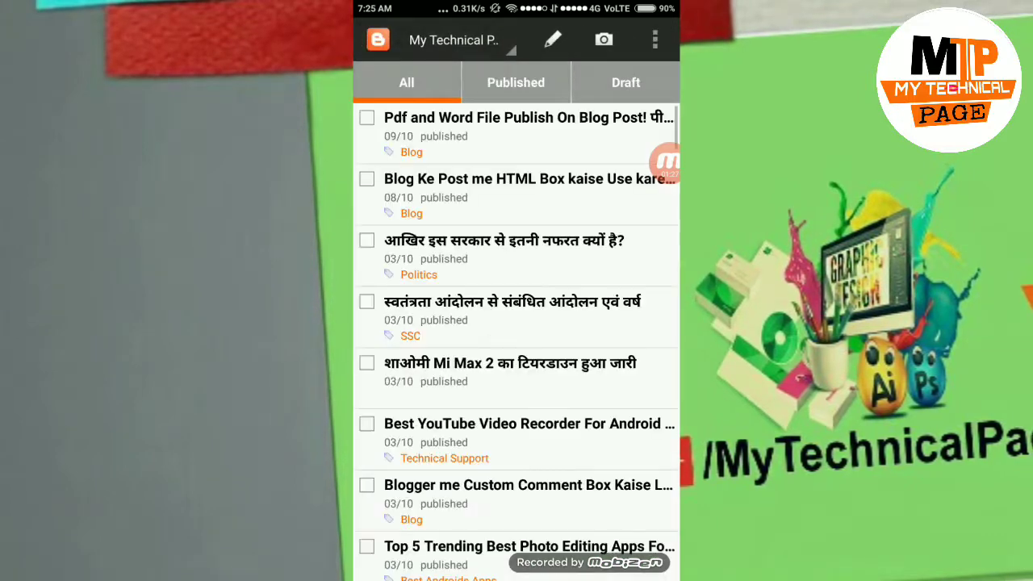
{"action": "left_click", "coordinate": [552, 40]}
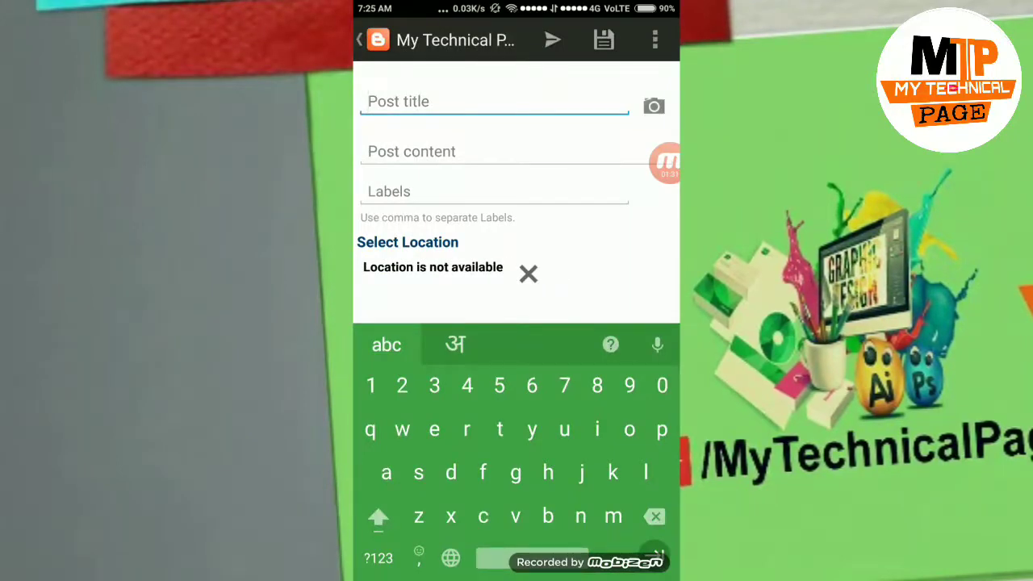
{"action": "left_click", "coordinate": [436, 152]}
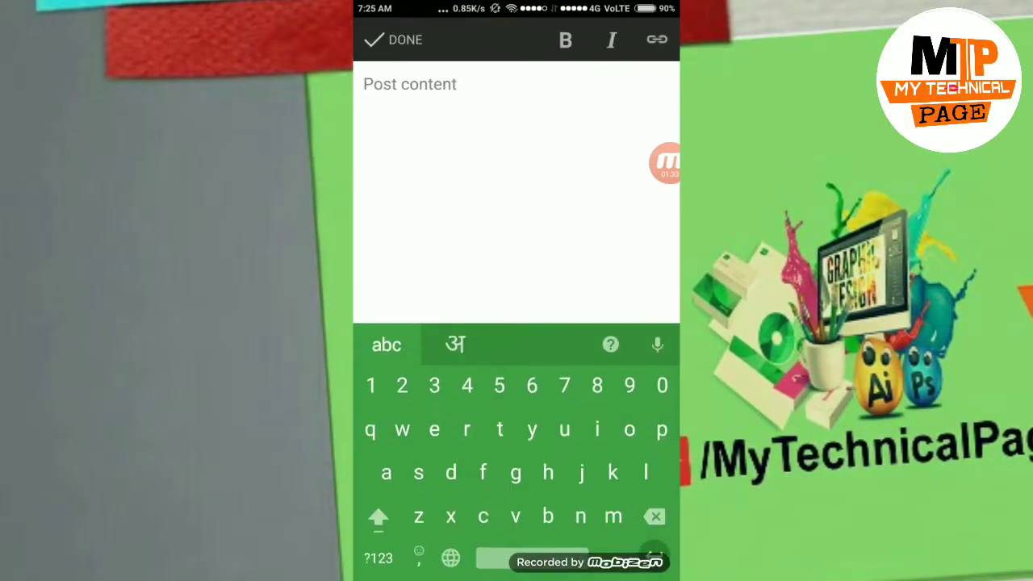
{"action": "key", "text": "Escape"}
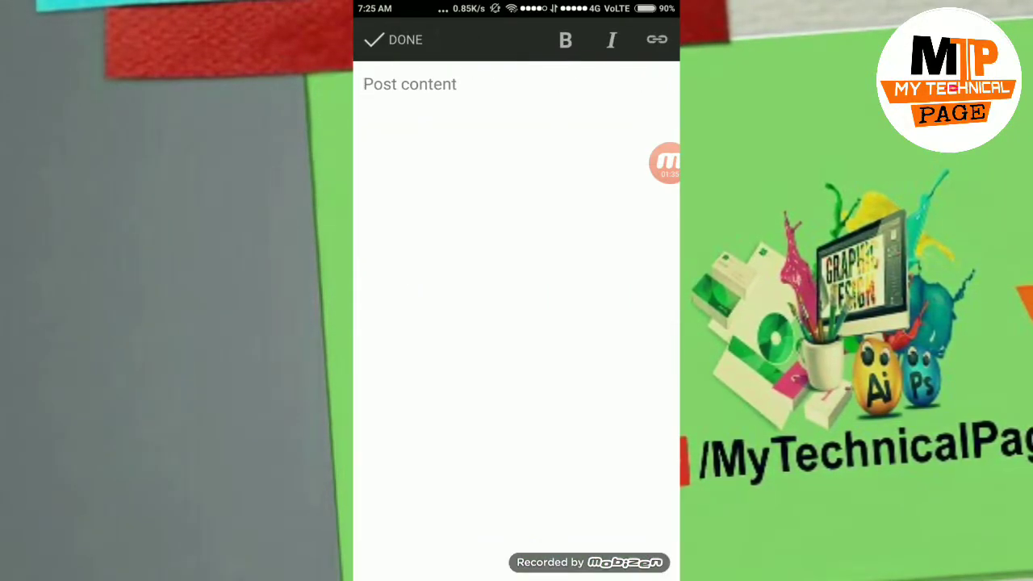
{"action": "key", "text": "Escape"}
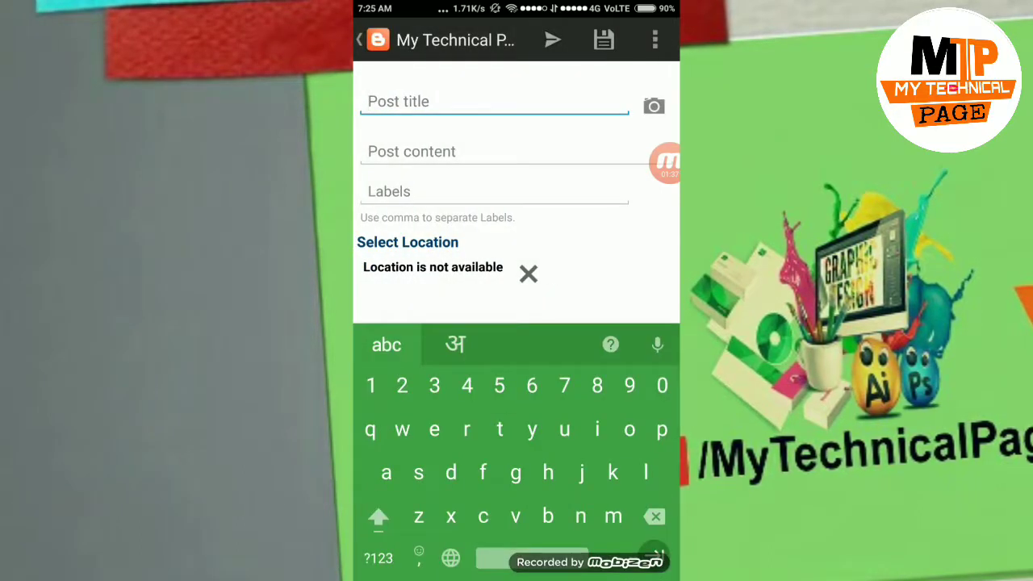
- Title the post 'Demo' and write 'Hello Dosto Kaise ho aaplog' as its body
{"action": "type", "text": "De"}
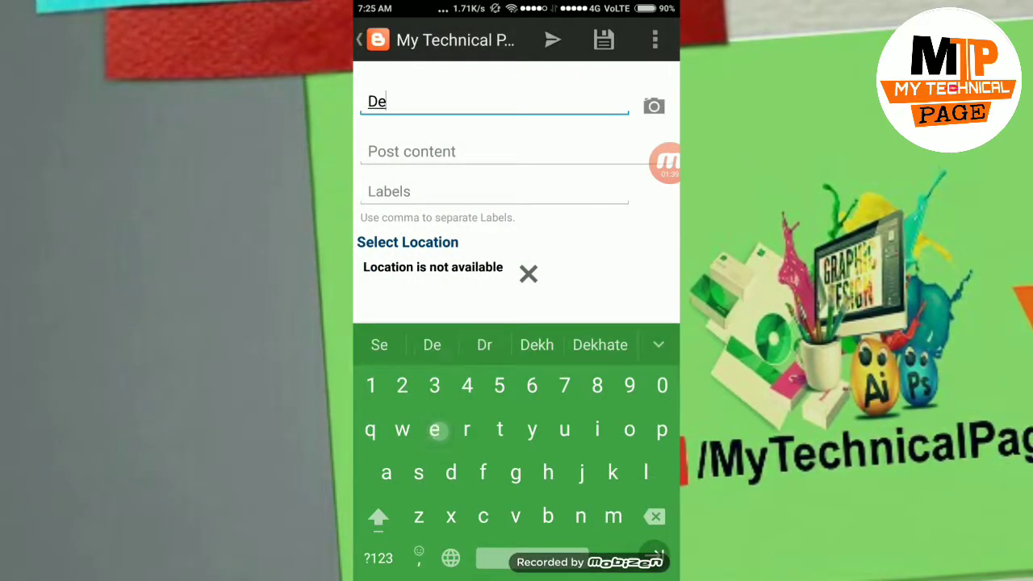
{"action": "type", "text": "mo"}
{"action": "left_click", "coordinate": [556, 151]}
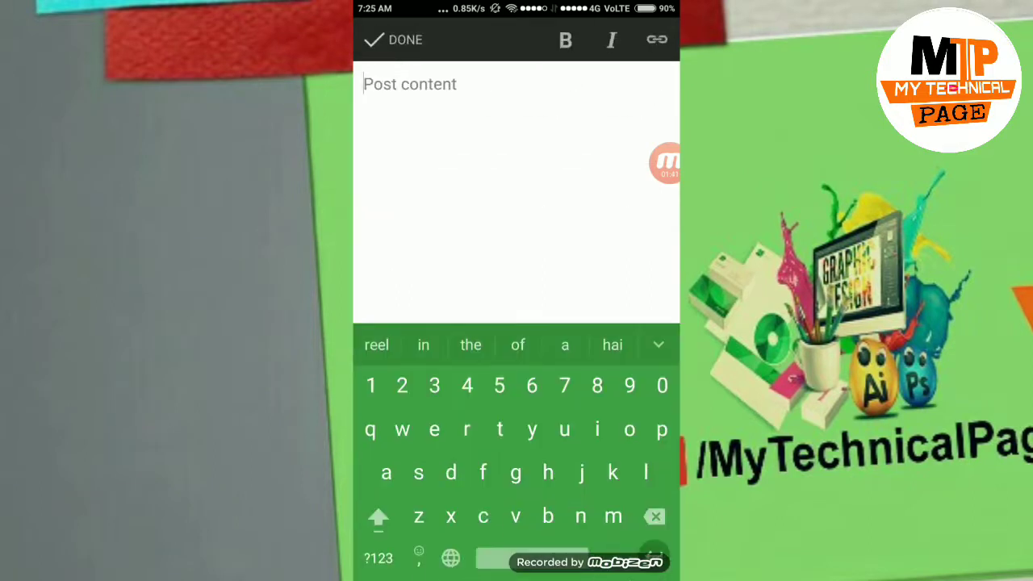
{"action": "type", "text": "H"}
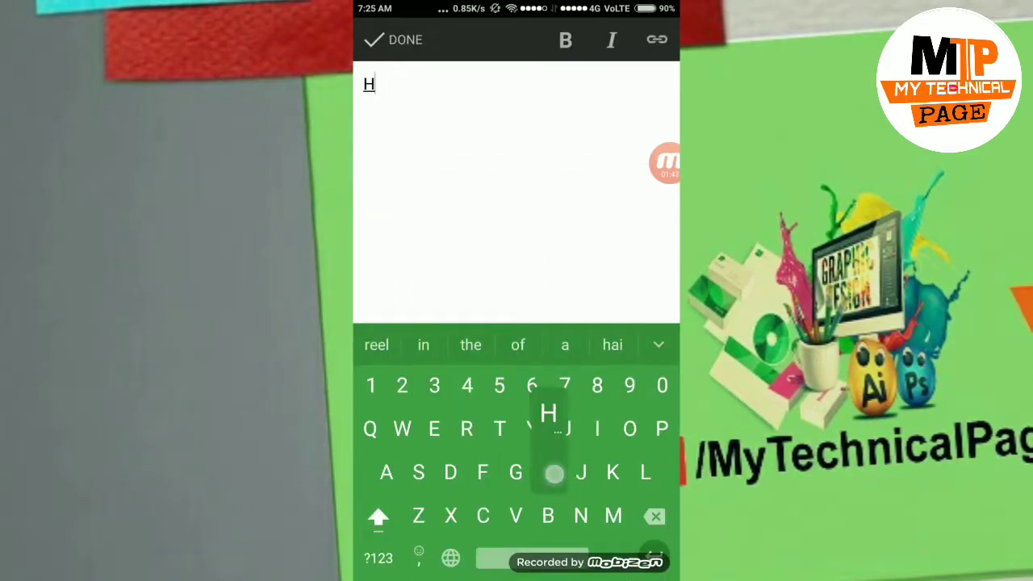
{"action": "type", "text": "ello D"}
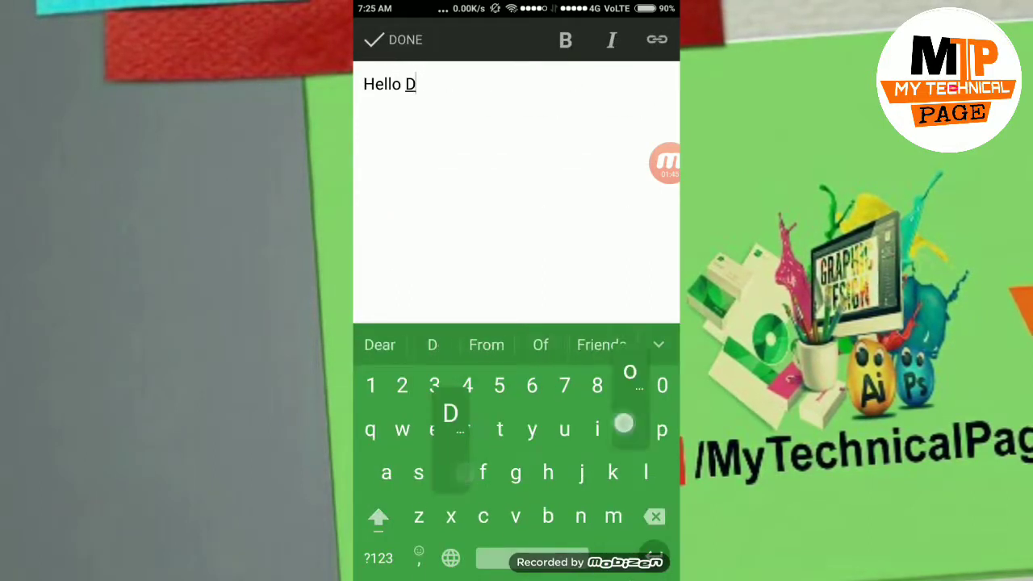
{"action": "type", "text": "osto "}
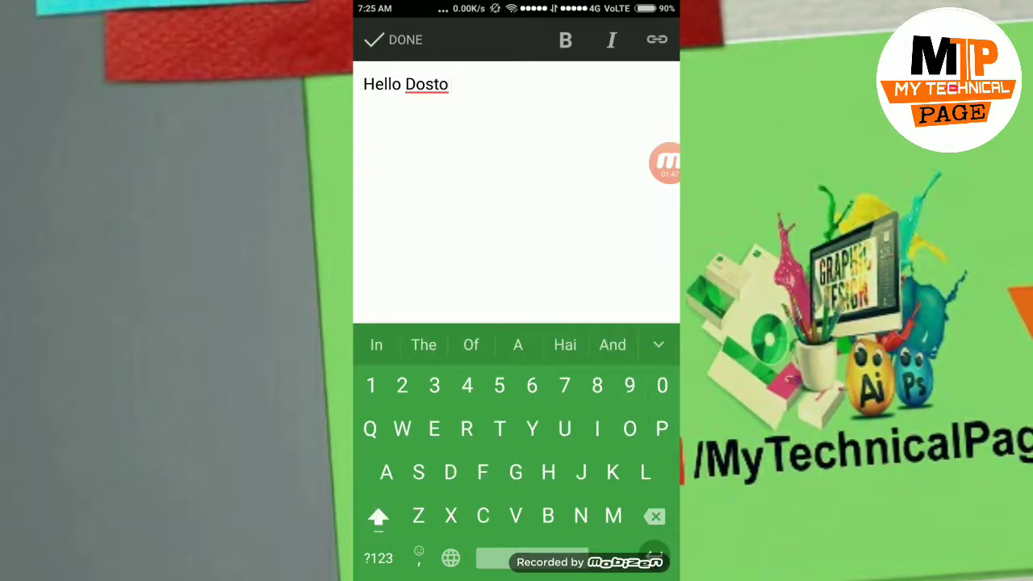
{"action": "type", "text": "Kaise"}
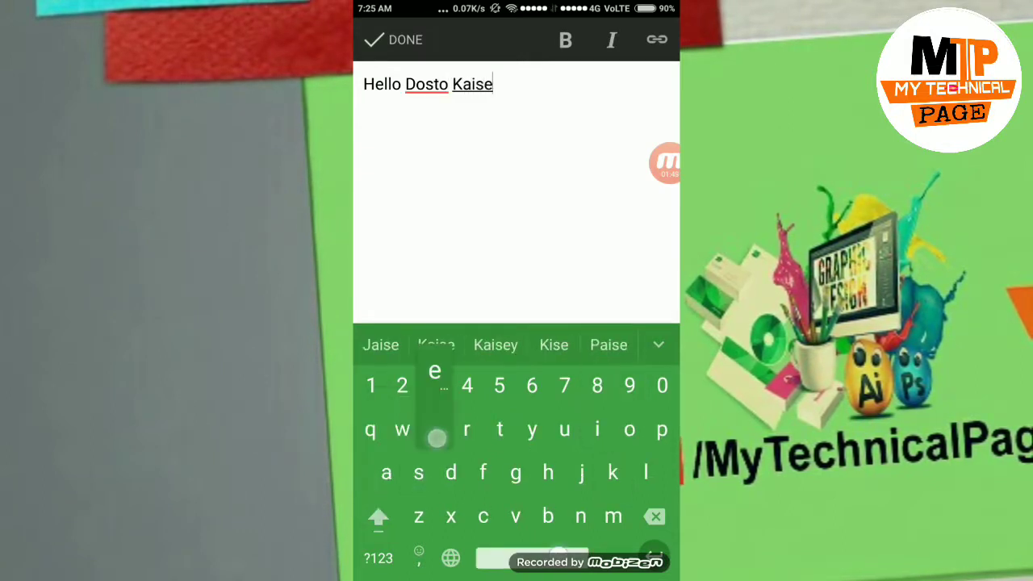
{"action": "type", "text": " ho aapl"}
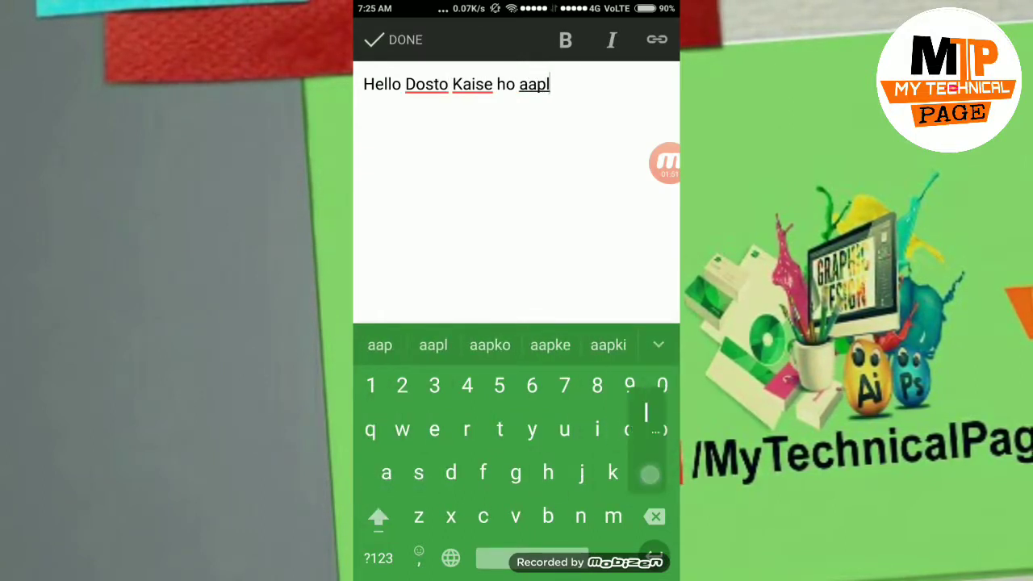
{"action": "type", "text": "og"}
{"action": "key", "text": "Escape"}
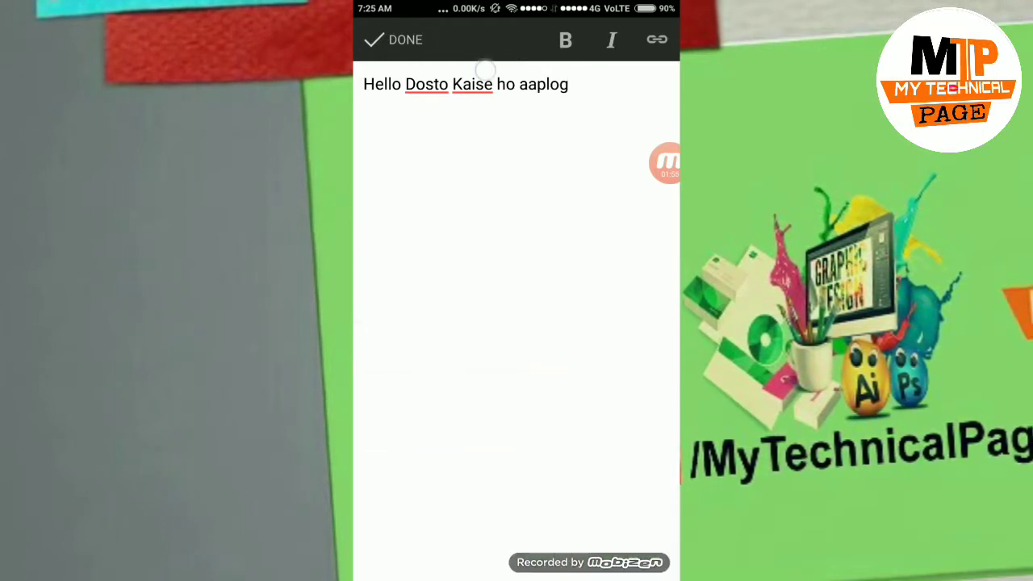
{"action": "double_click", "coordinate": [473, 84]}
{"action": "left_click", "coordinate": [569, 39]}
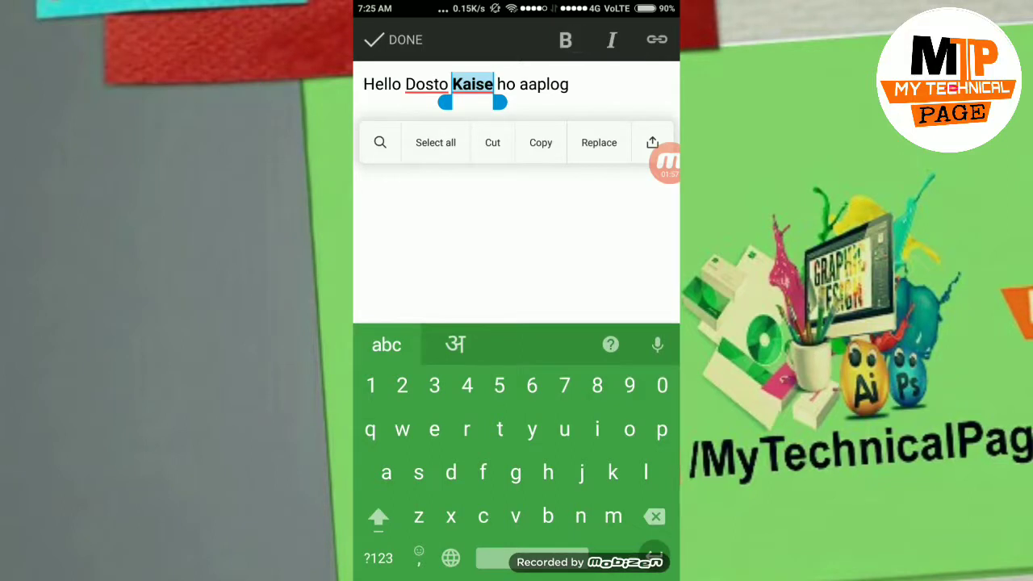
{"action": "left_click", "coordinate": [611, 40]}
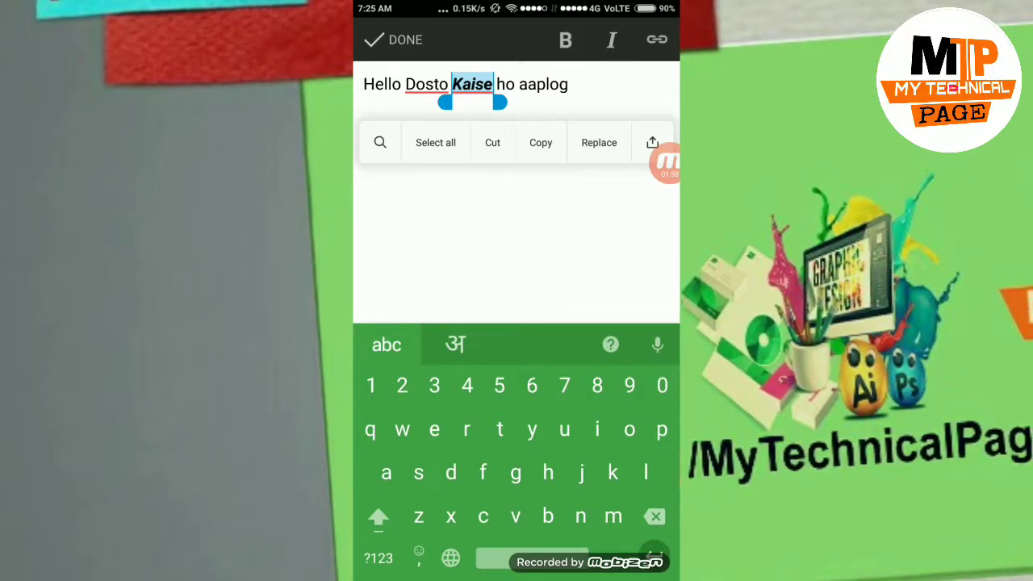
{"action": "left_click", "coordinate": [656, 40]}
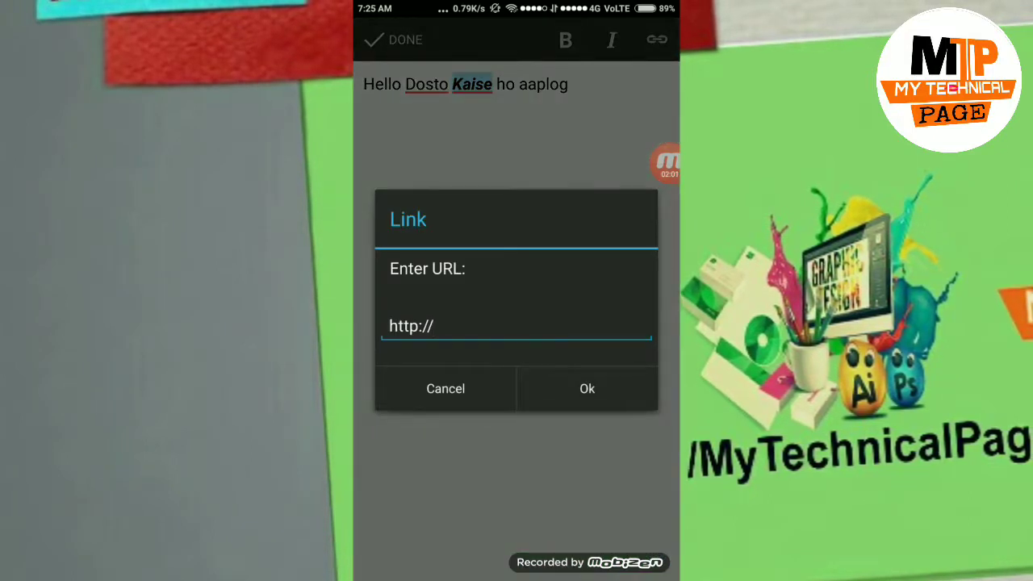
{"action": "left_click", "coordinate": [516, 320]}
{"action": "type", "text": "w"}
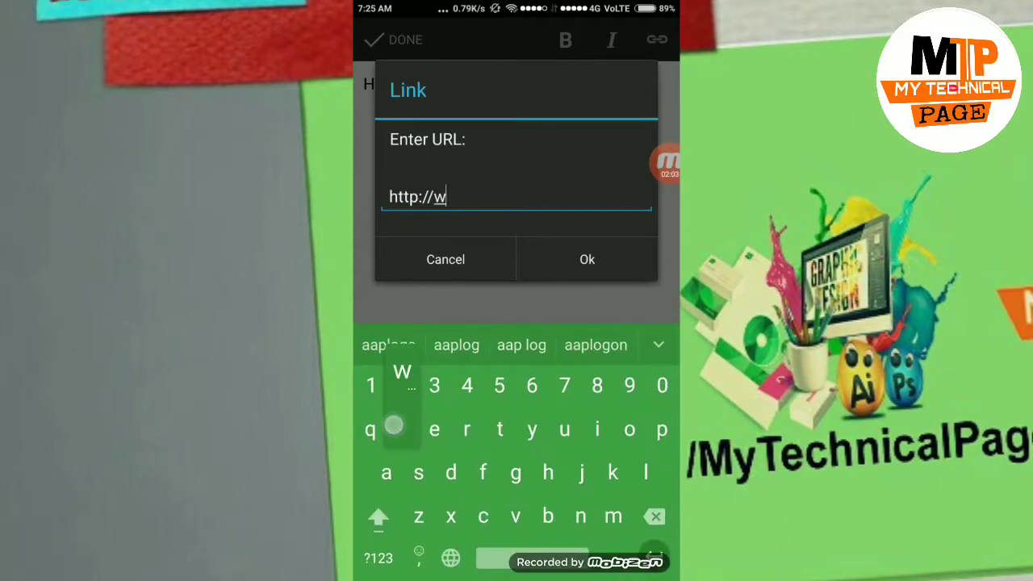
{"action": "type", "text": "ww.m"}
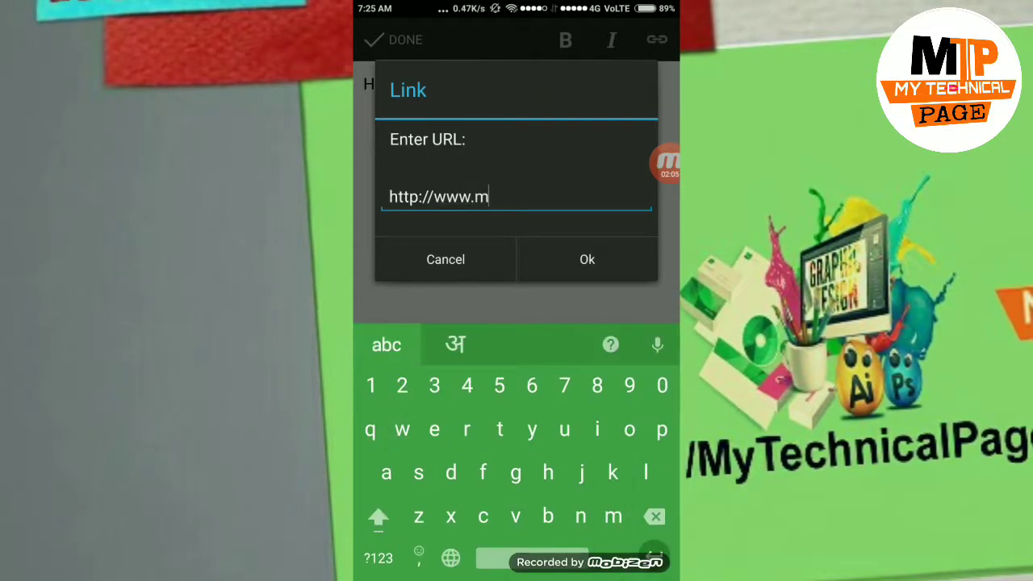
{"action": "type", "text": "ytech"}
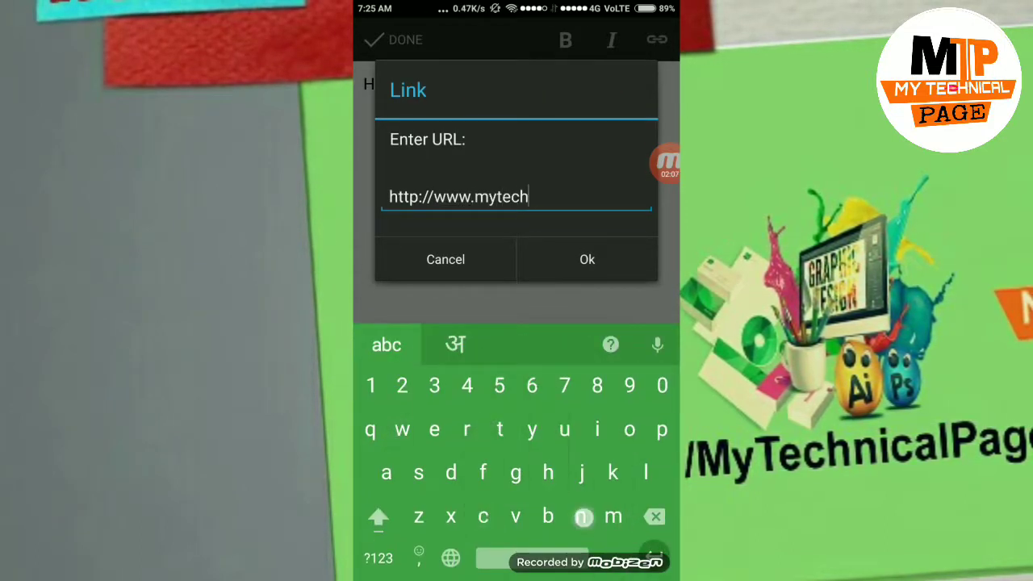
{"action": "type", "text": "nicalpa"}
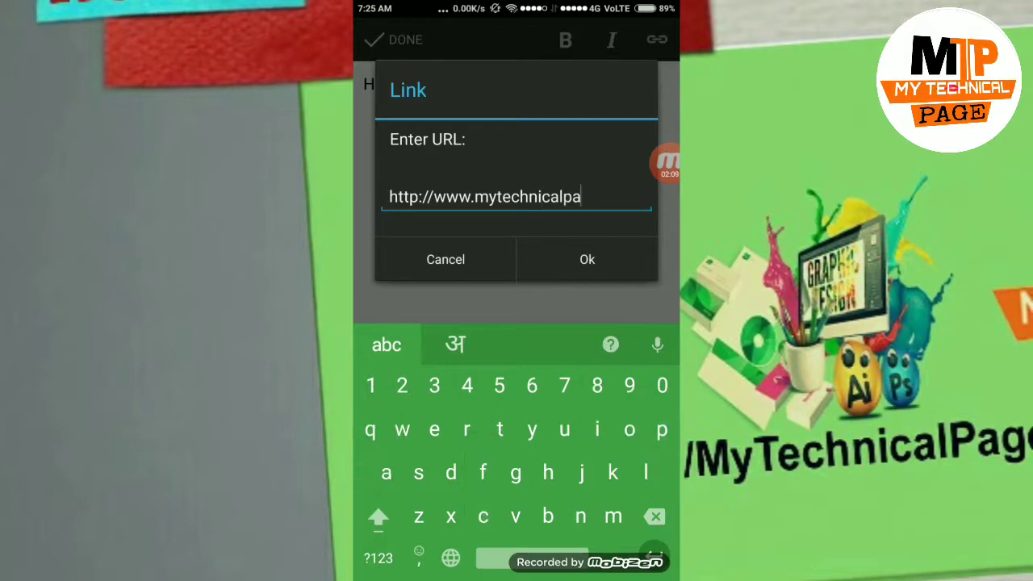
{"action": "type", "text": "ge.c"}
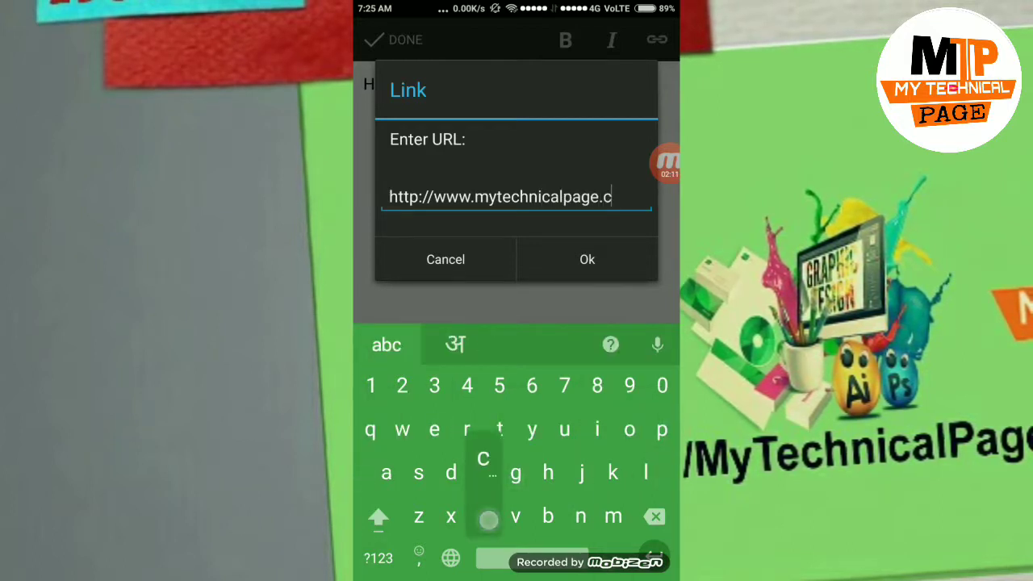
{"action": "type", "text": "om"}
{"action": "left_click", "coordinate": [616, 256]}
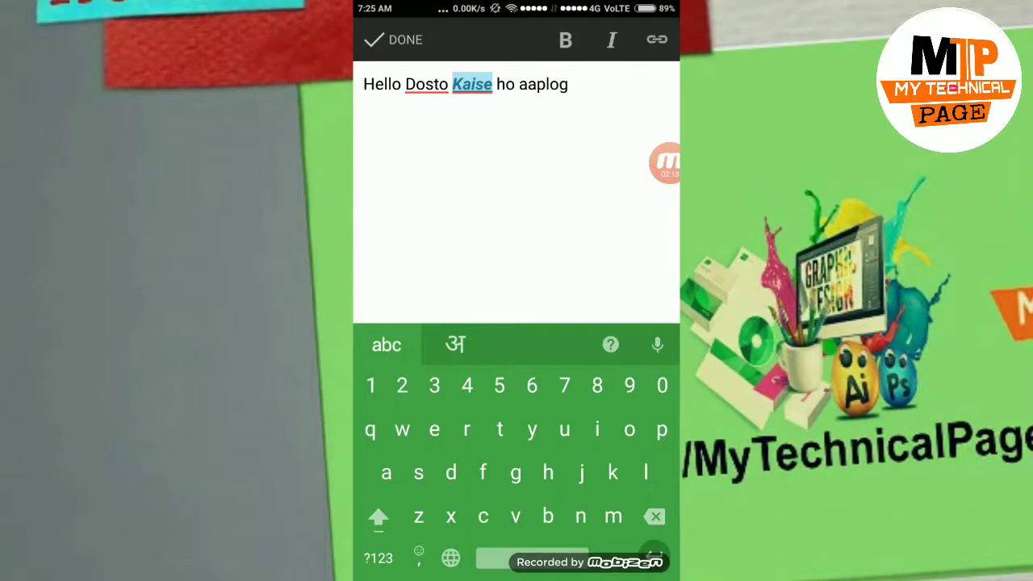
- Finish the body, add the 'Adsence' label, and save the Demo post as a draft
{"action": "left_click", "coordinate": [394, 40]}
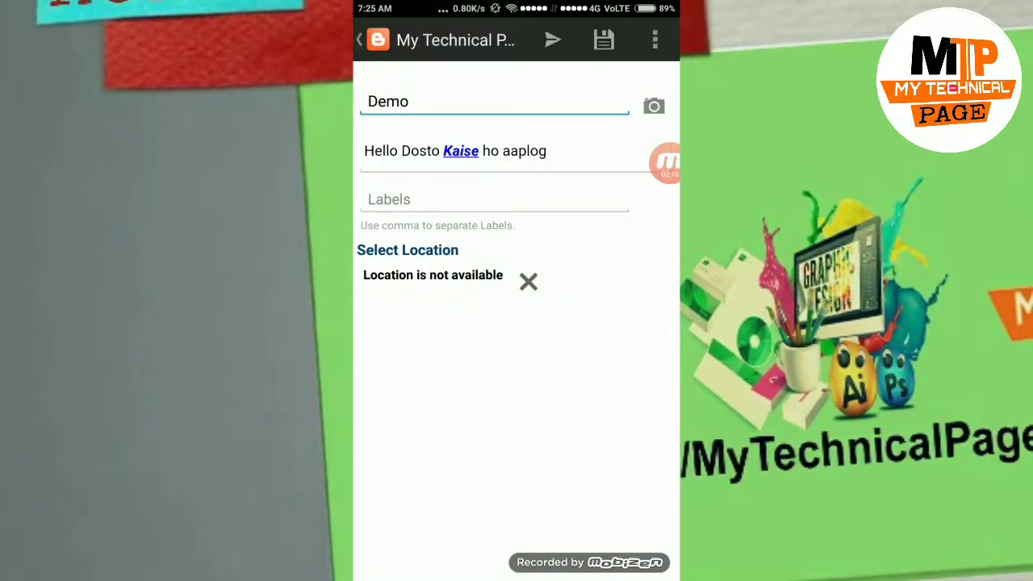
{"action": "left_click", "coordinate": [522, 200]}
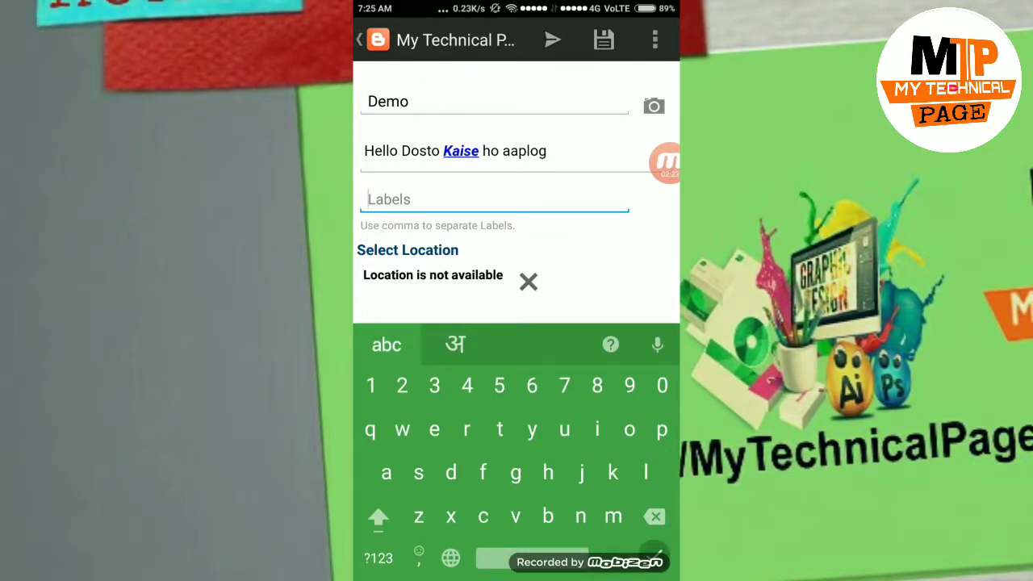
{"action": "type", "text": "g"}
{"action": "key", "text": "BackSpace"}
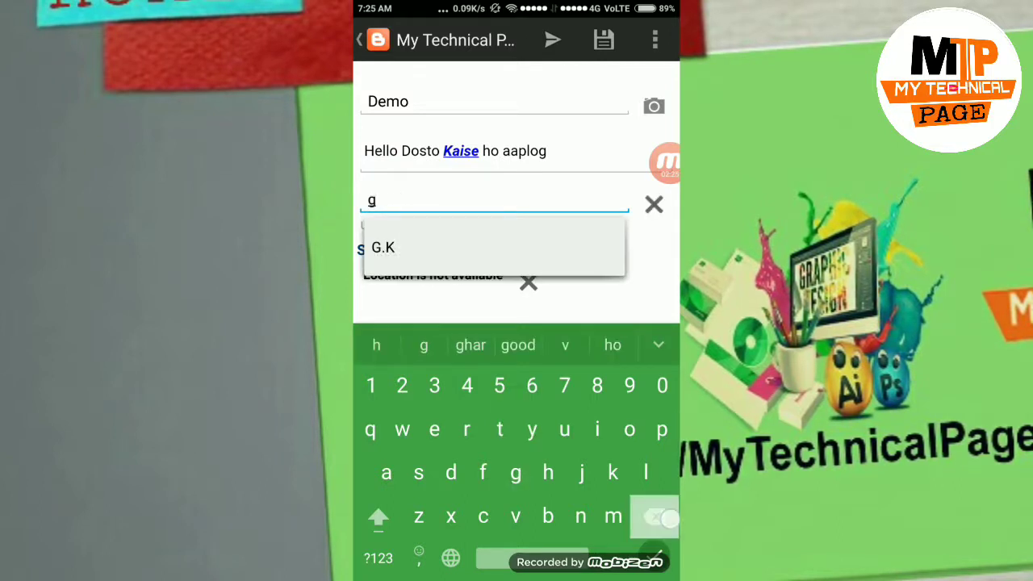
{"action": "type", "text": "a"}
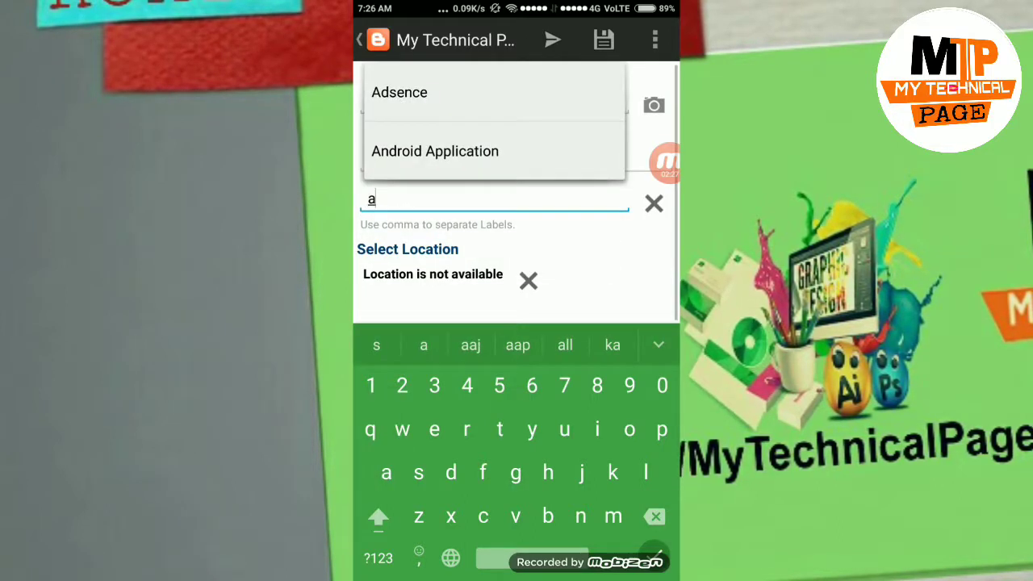
{"action": "key", "text": "BackSpace"}
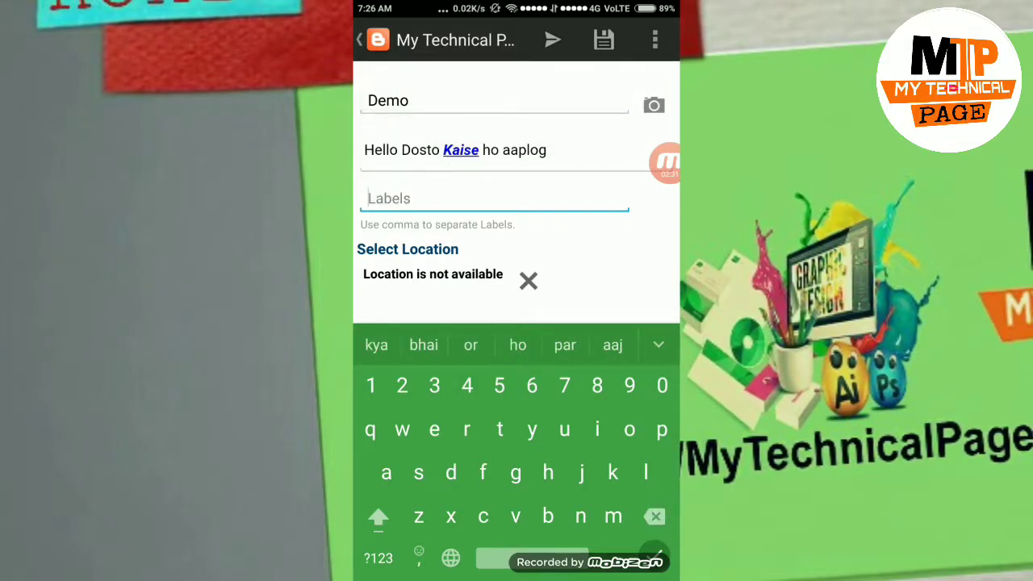
{"action": "type", "text": "a"}
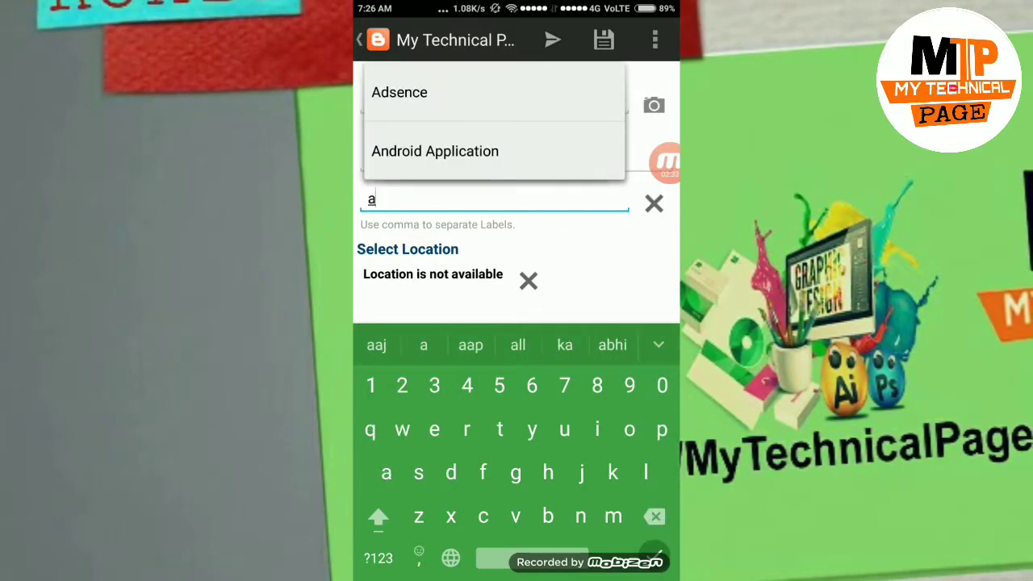
{"action": "left_click", "coordinate": [399, 92]}
{"action": "left_click", "coordinate": [604, 39]}
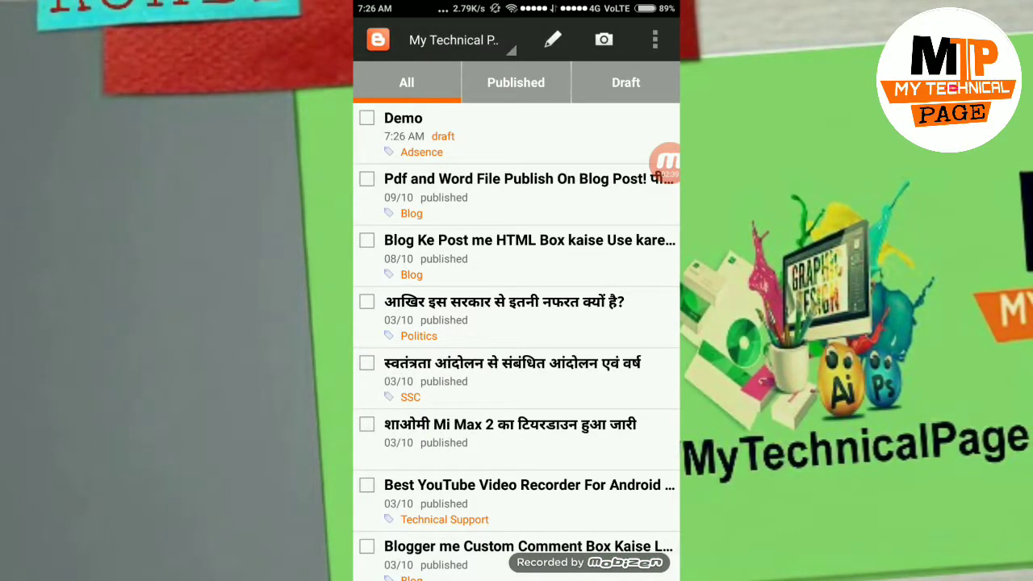
- Open the Demo draft, cancel the image prompt, and exit Blogger to the home screen
{"action": "left_click", "coordinate": [519, 133]}
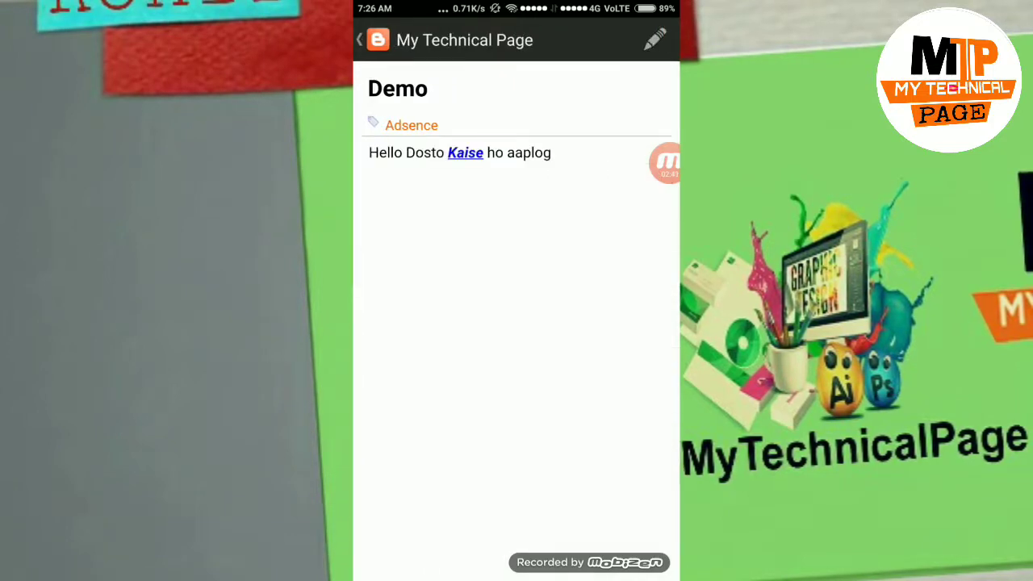
{"action": "left_click", "coordinate": [655, 40]}
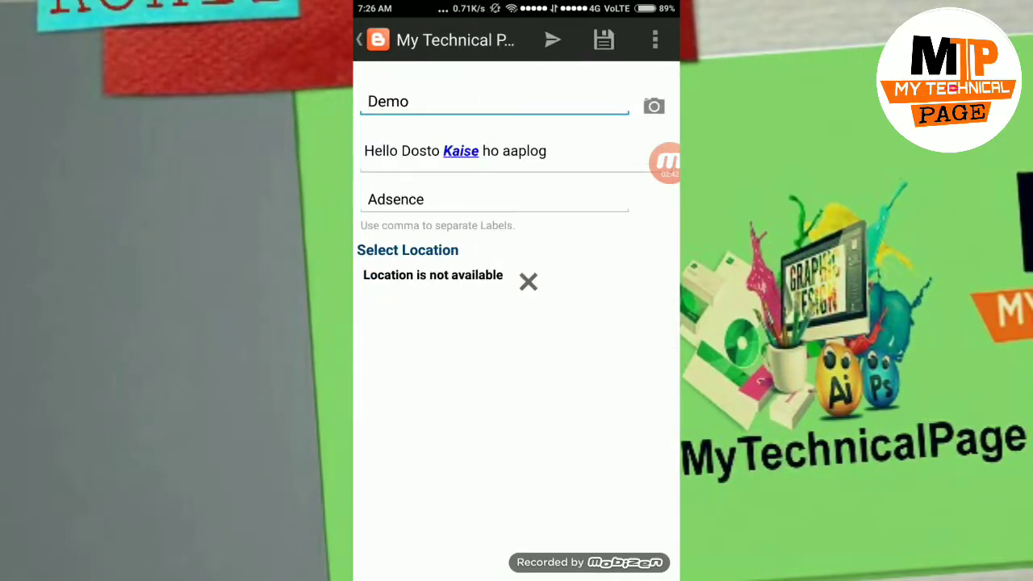
{"action": "left_click", "coordinate": [654, 106]}
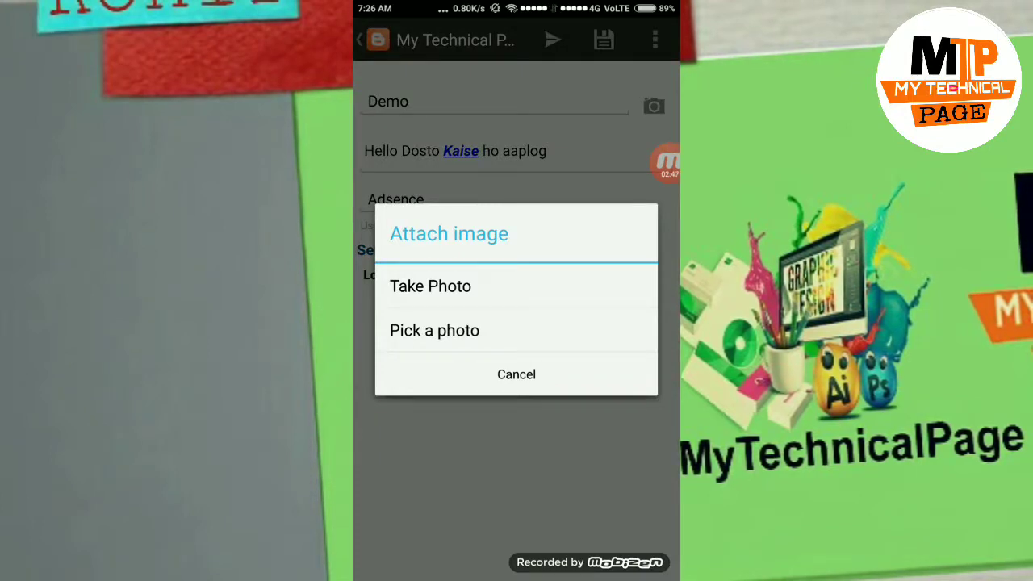
{"action": "left_click", "coordinate": [516, 373]}
{"action": "key", "text": "Escape"}
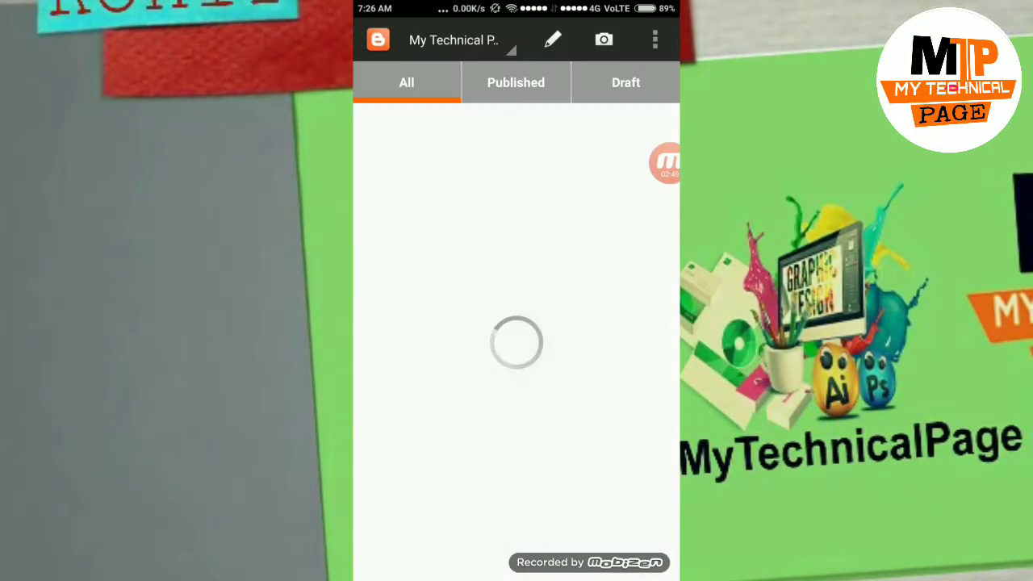
{"action": "key", "text": "Escape"}
{"action": "left_click_drag", "start_coordinate": [613, 323], "coordinate": [420, 323]}
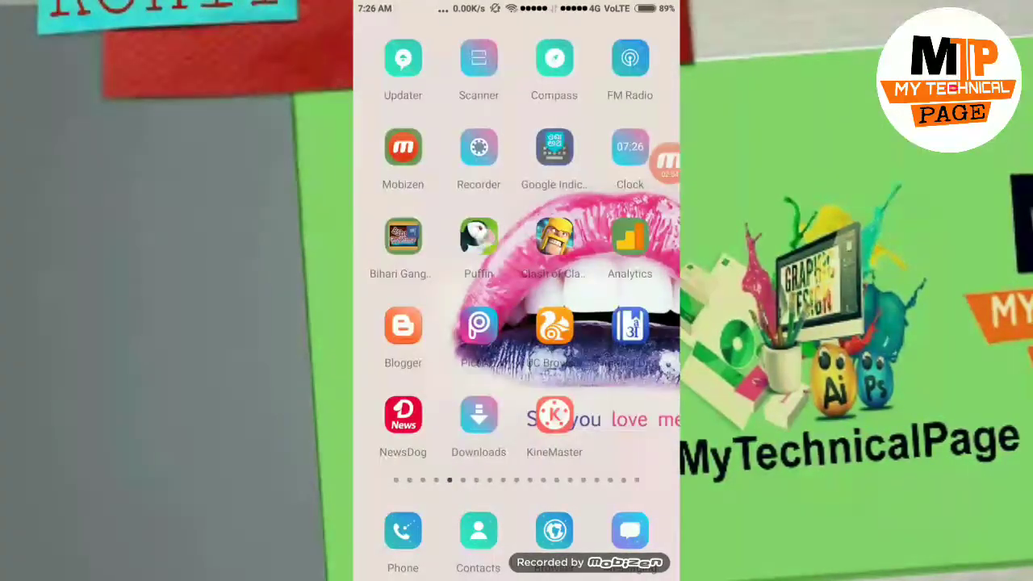
- In the Puffin browser, open the Demo draft on draft.blogger.com
{"action": "left_click", "coordinate": [485, 237]}
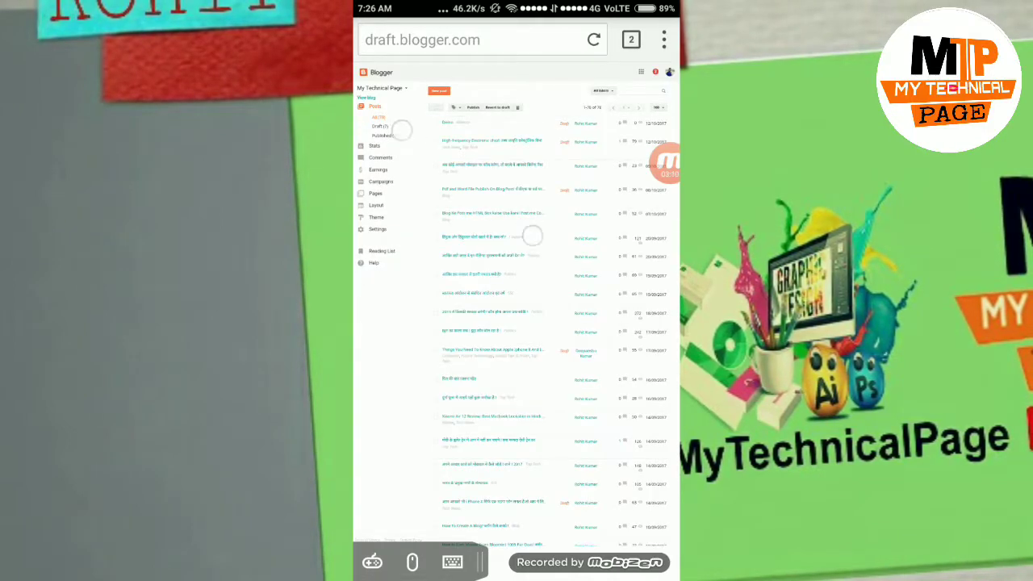
{"action": "scroll", "coordinate": [472, 210], "scroll_direction": "up", "scroll_amount": 5}
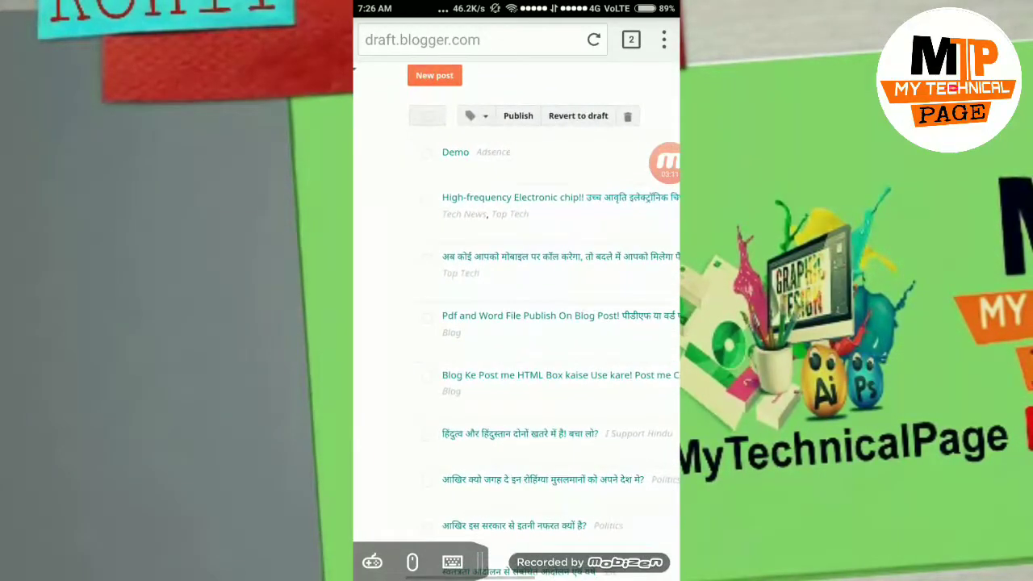
{"action": "left_click", "coordinate": [450, 150]}
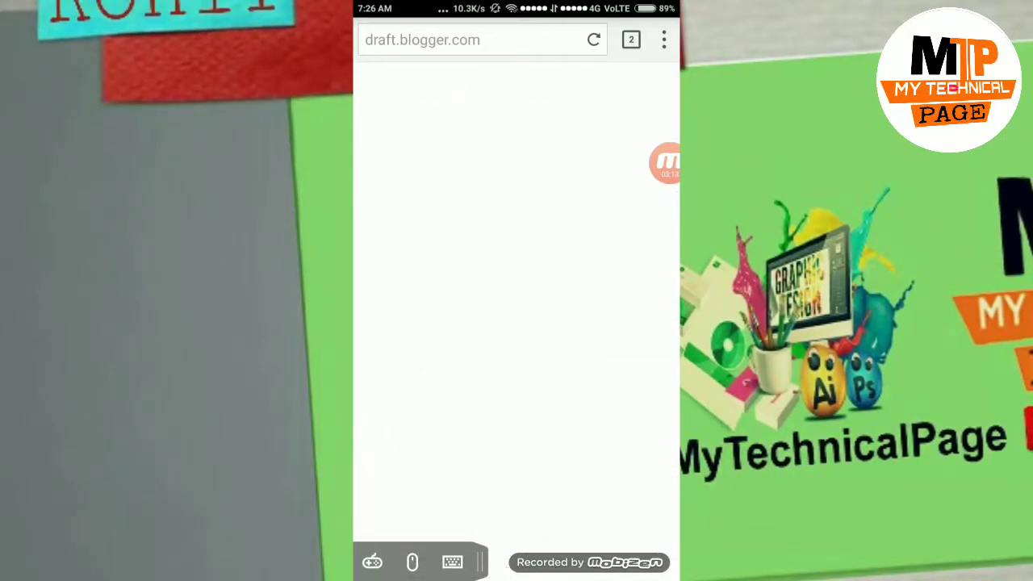
- Switch the editor from HTML to Compose view to show the formatted text
{"action": "scroll", "coordinate": [488, 244], "scroll_direction": "up", "scroll_amount": 2}
{"action": "scroll", "coordinate": [488, 243], "scroll_direction": "down", "scroll_amount": 2}
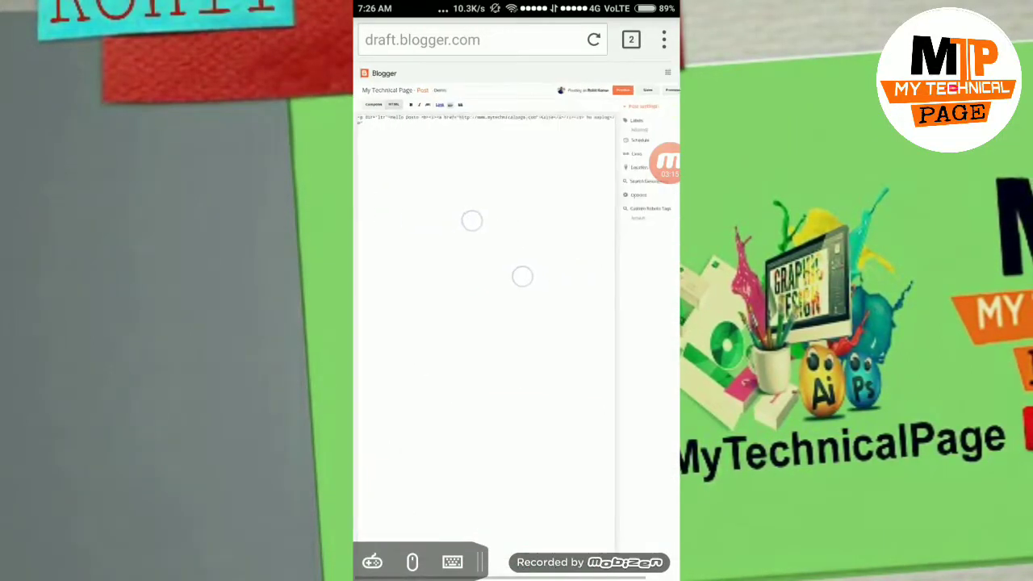
{"action": "left_click", "coordinate": [557, 239]}
{"action": "left_click", "coordinate": [372, 89]}
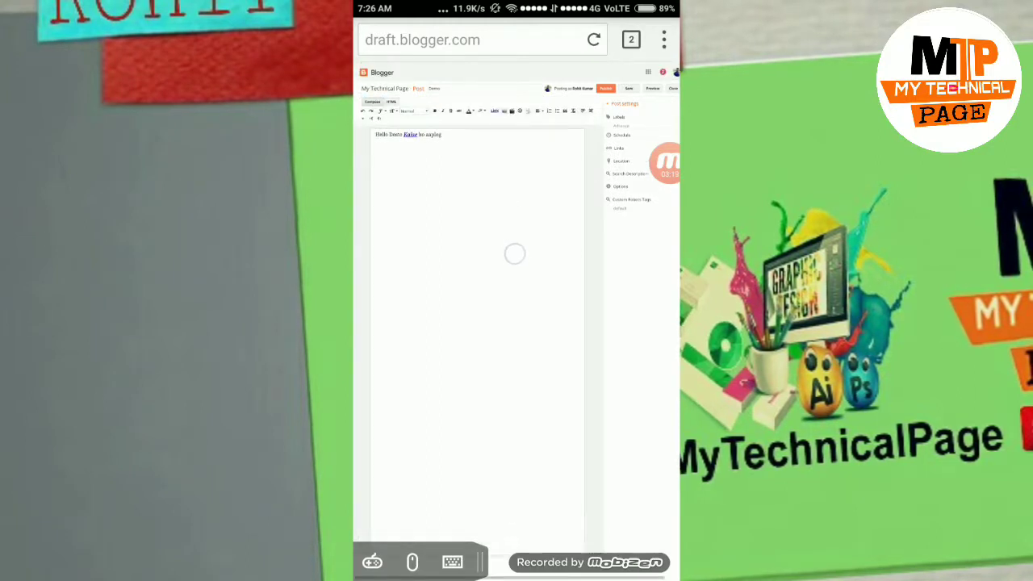
{"action": "scroll", "coordinate": [495, 214], "scroll_direction": "up", "scroll_amount": 2}
{"action": "scroll", "coordinate": [512, 260], "scroll_direction": "up", "scroll_amount": 2}
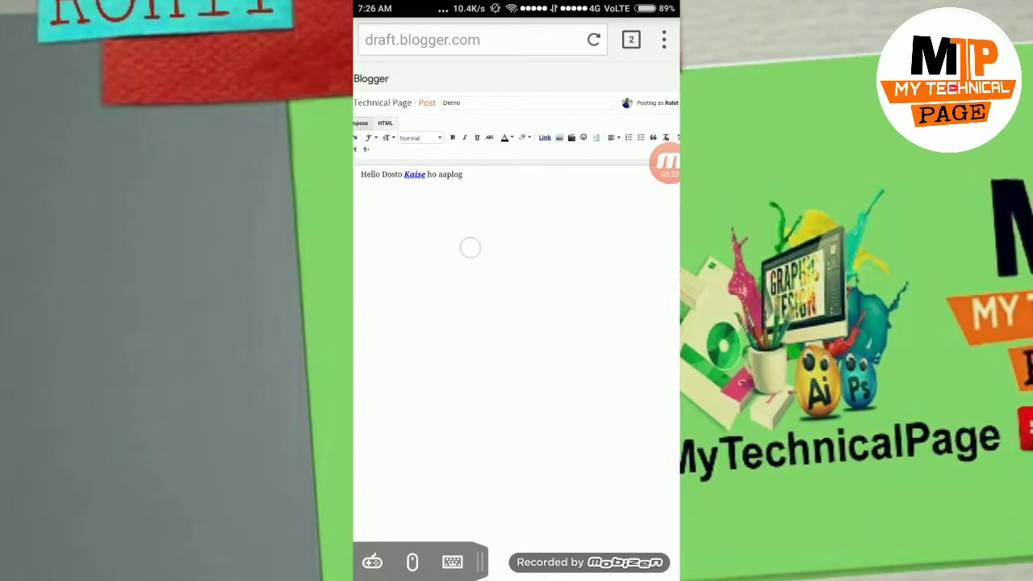
{"action": "scroll", "coordinate": [470, 247], "scroll_direction": "left", "scroll_amount": 1}
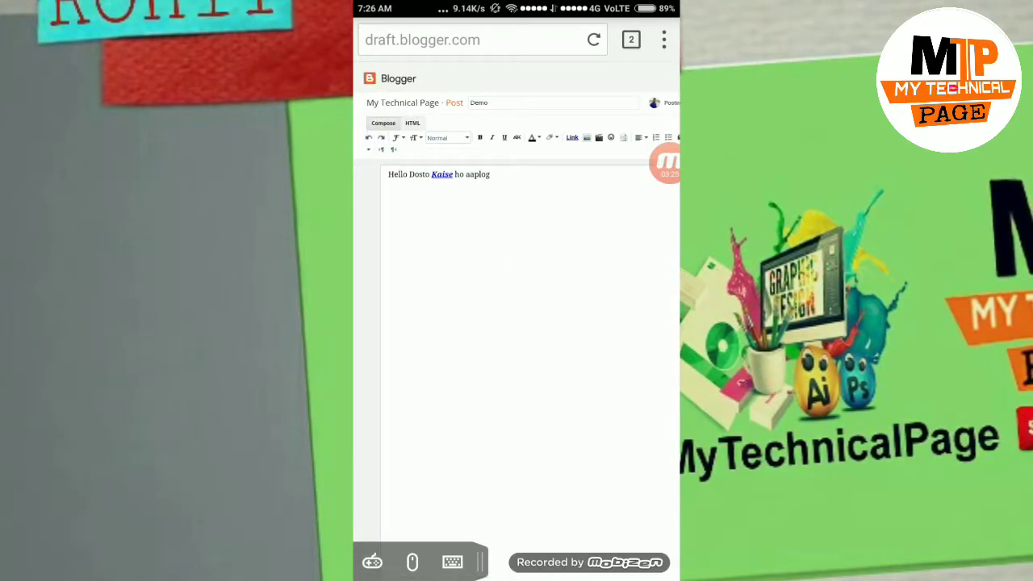
{"action": "scroll", "coordinate": [616, 242], "scroll_direction": "right", "scroll_amount": 1}
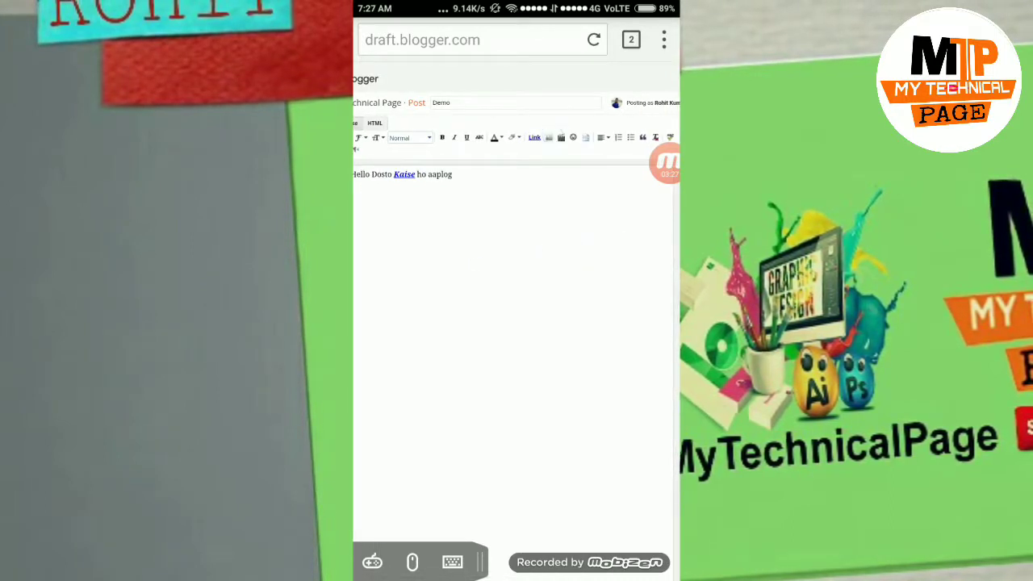
- Start an image upload into the post, choosing files from the phone's local storage
{"action": "left_click", "coordinate": [549, 138]}
{"action": "scroll", "coordinate": [495, 242], "scroll_direction": "down", "scroll_amount": 2}
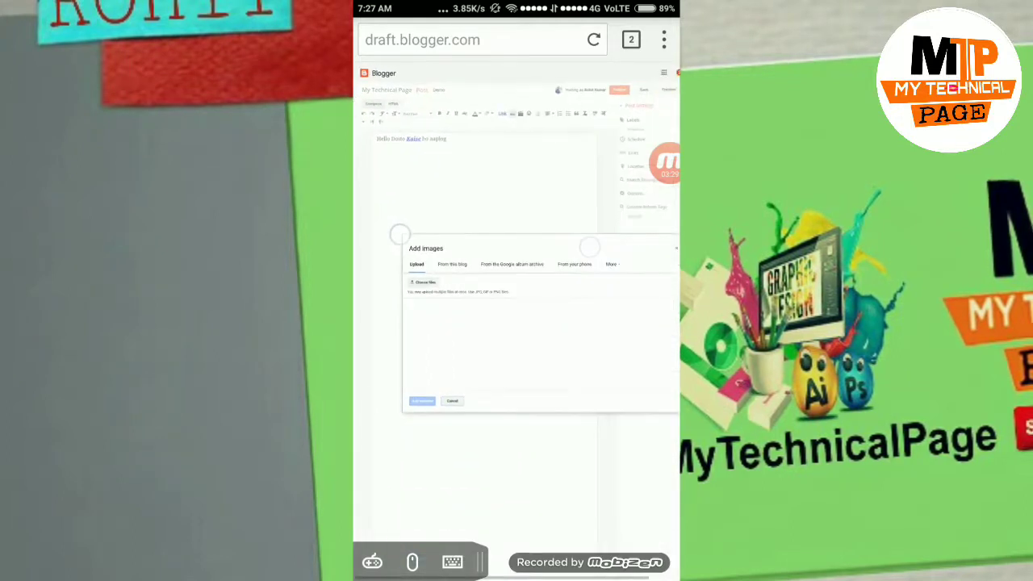
{"action": "scroll", "coordinate": [495, 242], "scroll_direction": "up", "scroll_amount": 5}
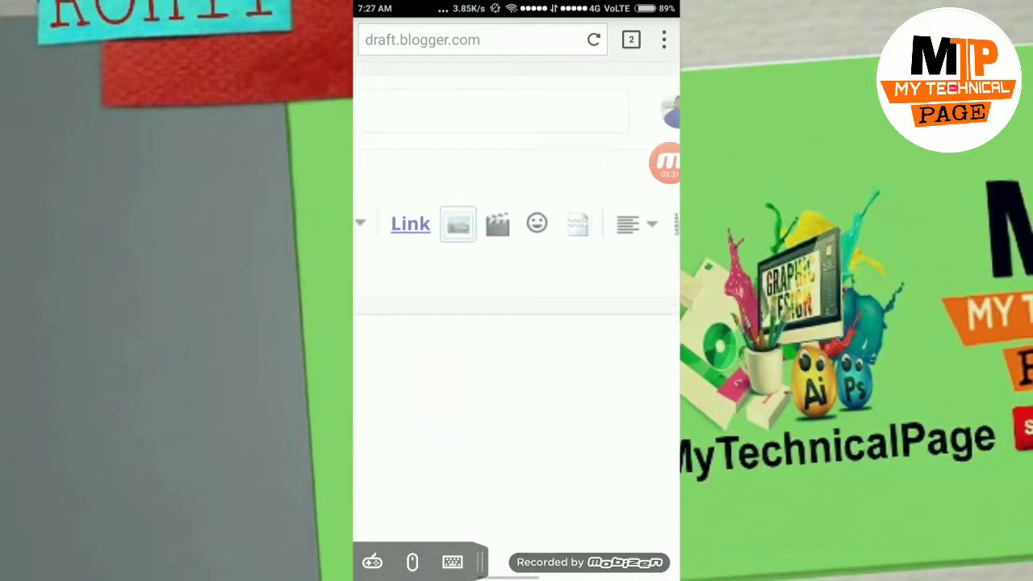
{"action": "scroll", "coordinate": [595, 300], "scroll_direction": "down", "scroll_amount": 5}
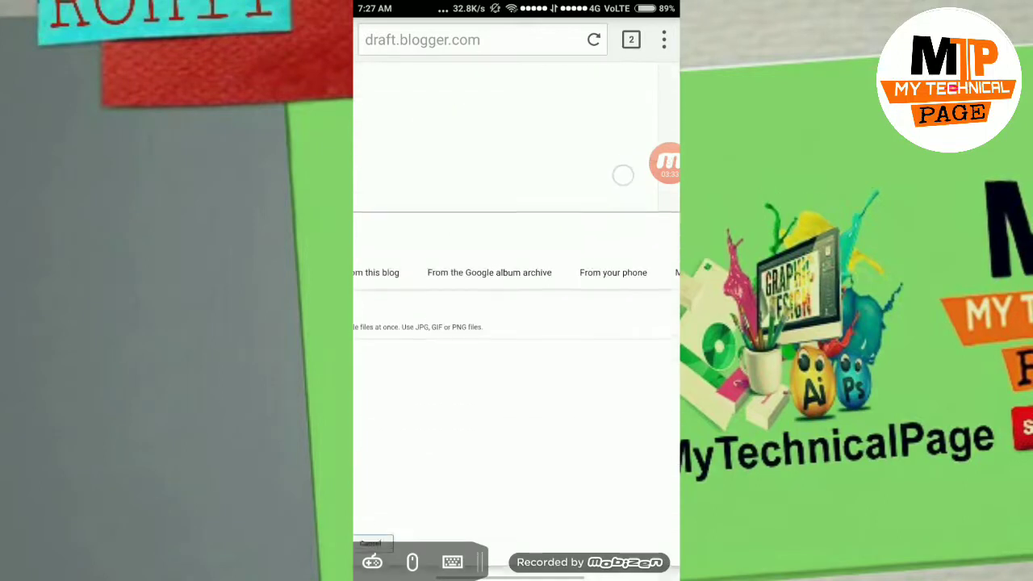
{"action": "scroll", "coordinate": [517, 275], "scroll_direction": "down", "scroll_amount": 3}
{"action": "scroll", "coordinate": [495, 298], "scroll_direction": "down", "scroll_amount": 5}
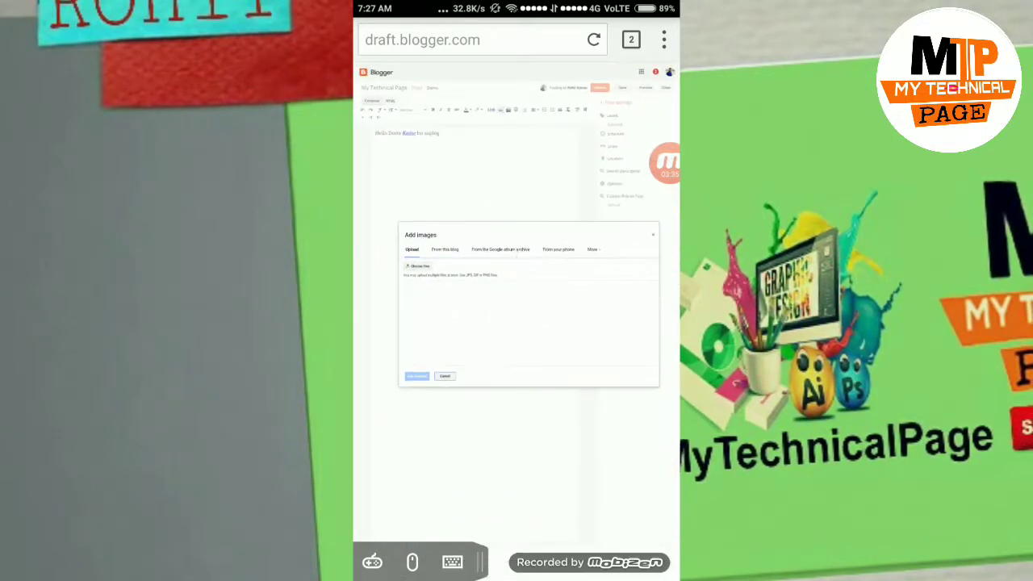
{"action": "left_click", "coordinate": [420, 266]}
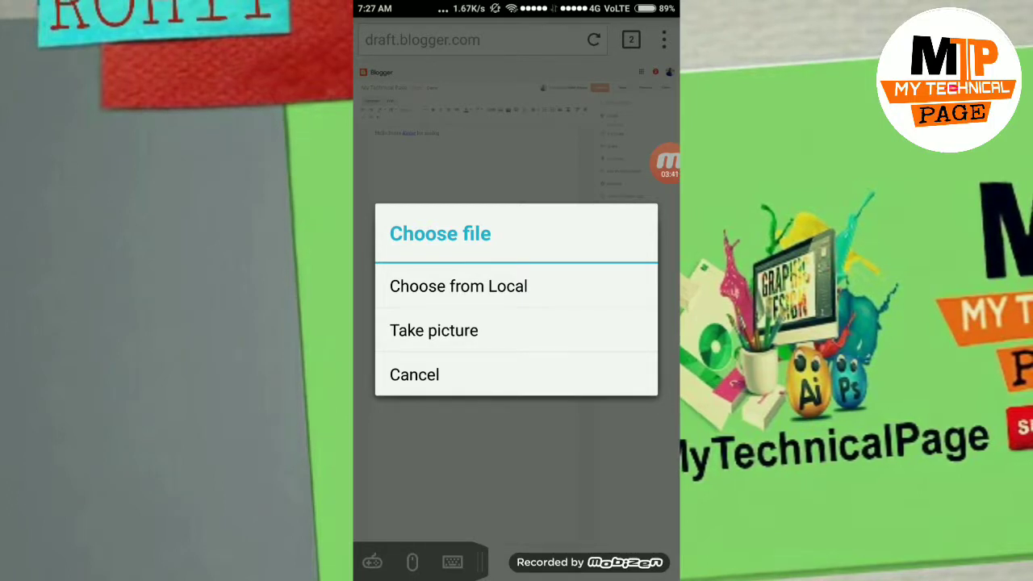
{"action": "left_click", "coordinate": [541, 282]}
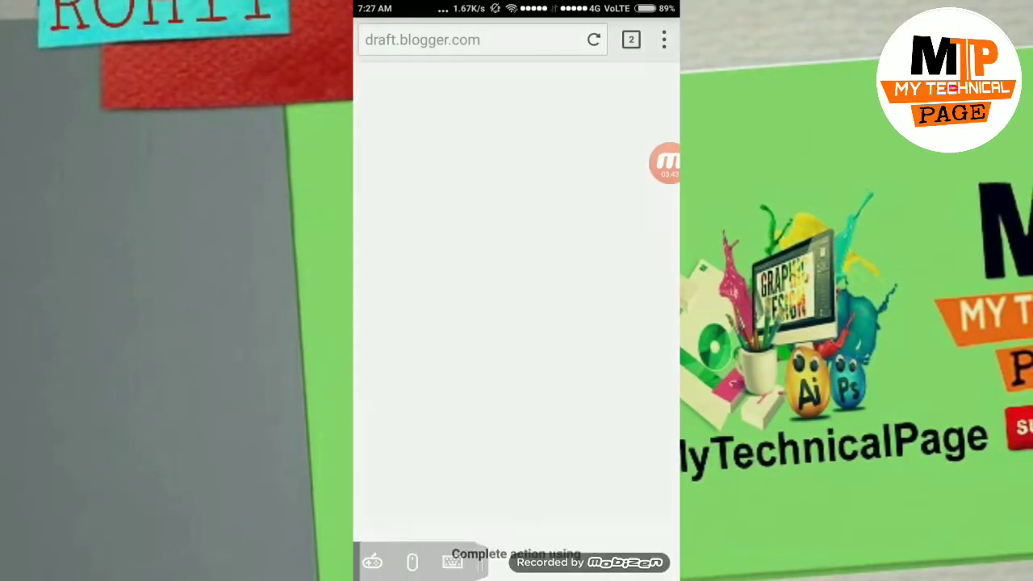
- Pick the Diwali GiveAway photo from a Gallery album to upload it
{"action": "left_click", "coordinate": [408, 353]}
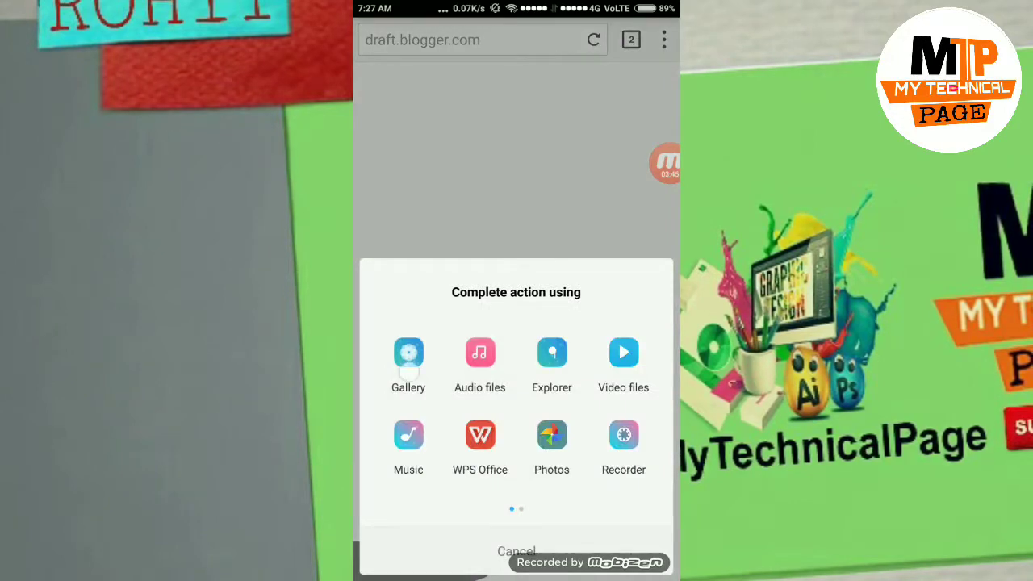
{"action": "left_click_drag", "start_coordinate": [507, 237], "coordinate": [404, 237]}
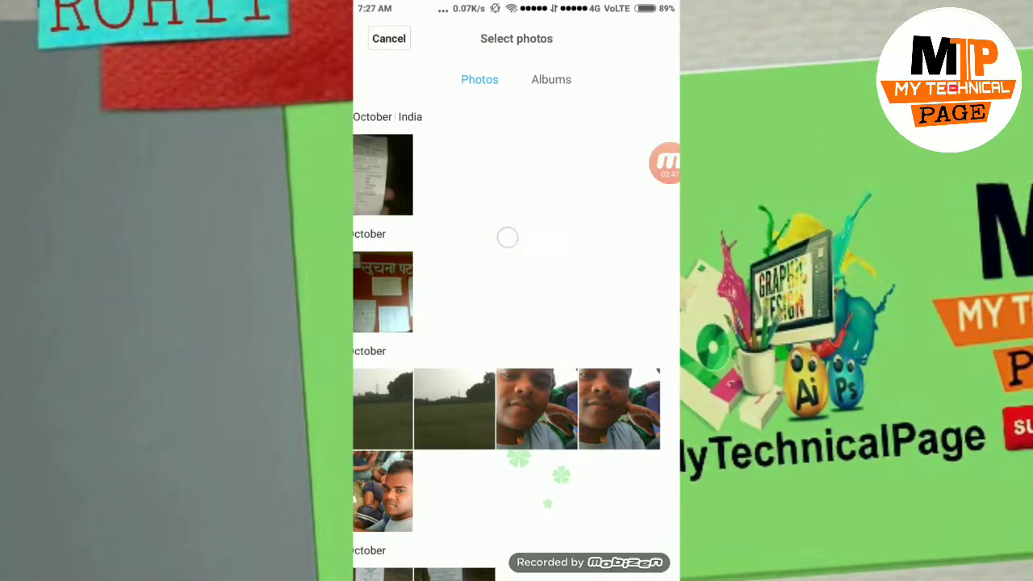
{"action": "left_click", "coordinate": [517, 207]}
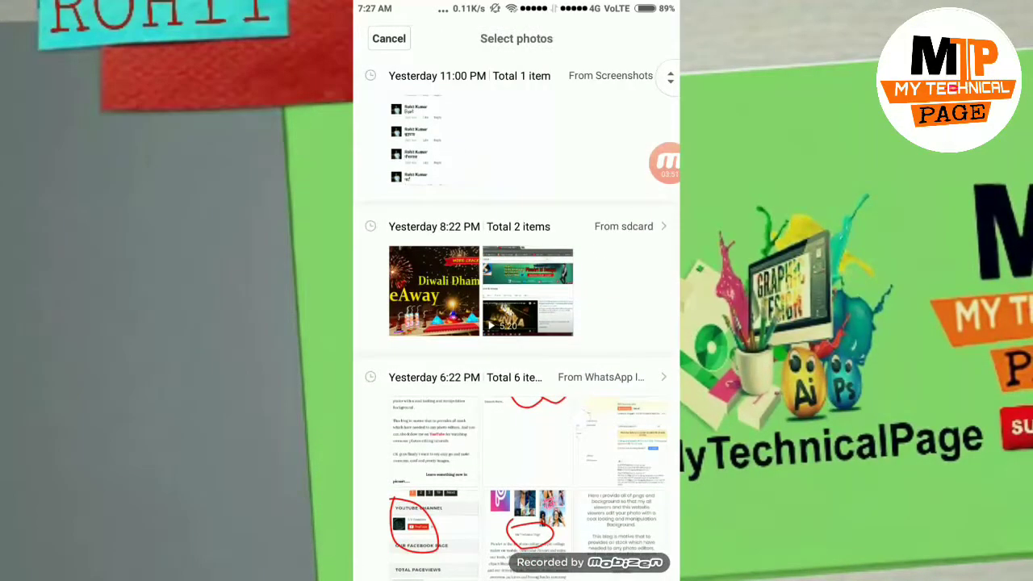
{"action": "left_click", "coordinate": [439, 283]}
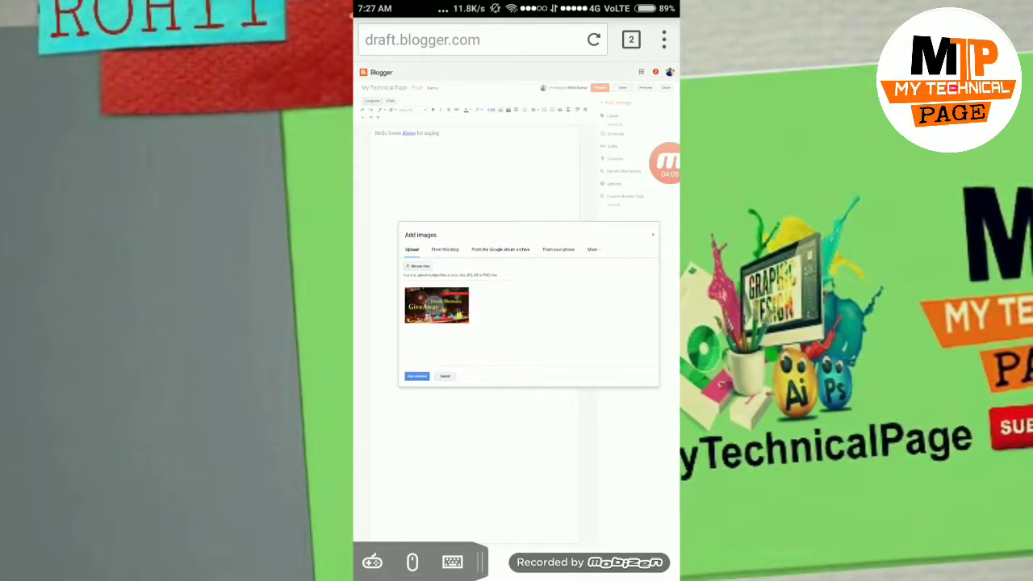
- Insert the uploaded Diwali GiveAway image into the post and add a caption below it
{"action": "left_click", "coordinate": [437, 305]}
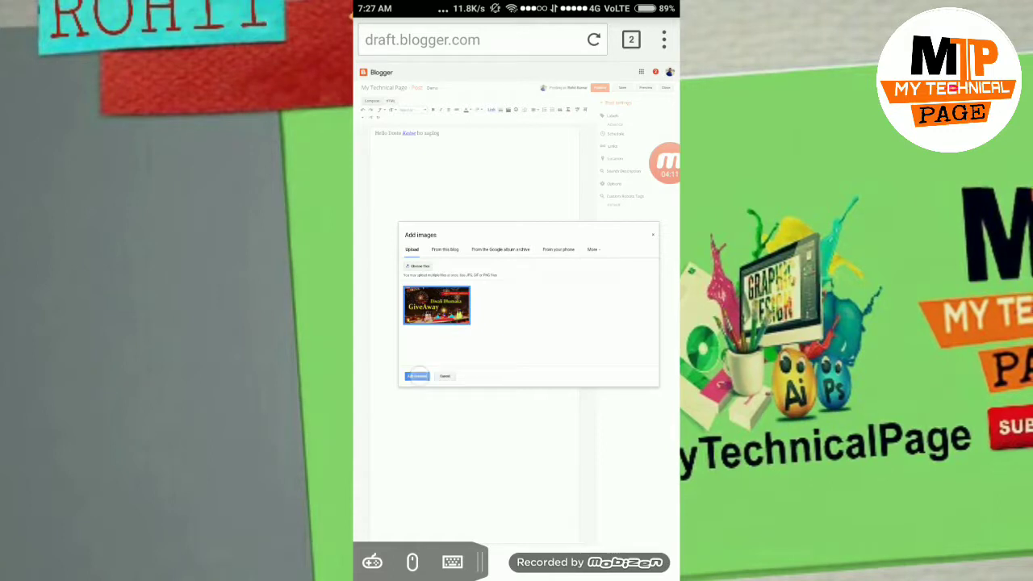
{"action": "left_click", "coordinate": [417, 376]}
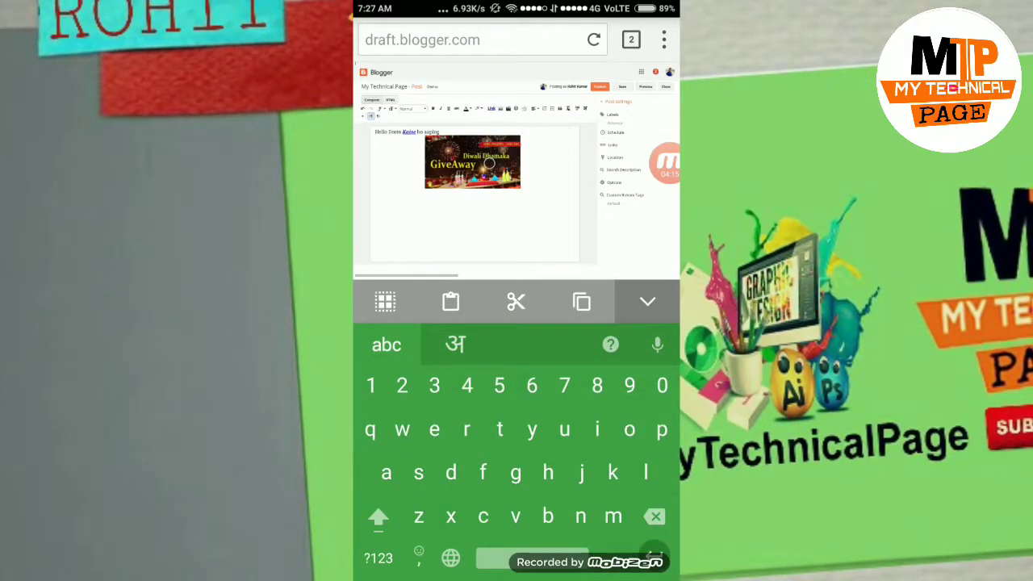
{"action": "left_click", "coordinate": [488, 165]}
{"action": "scroll", "coordinate": [476, 197], "scroll_direction": "up", "scroll_amount": 5}
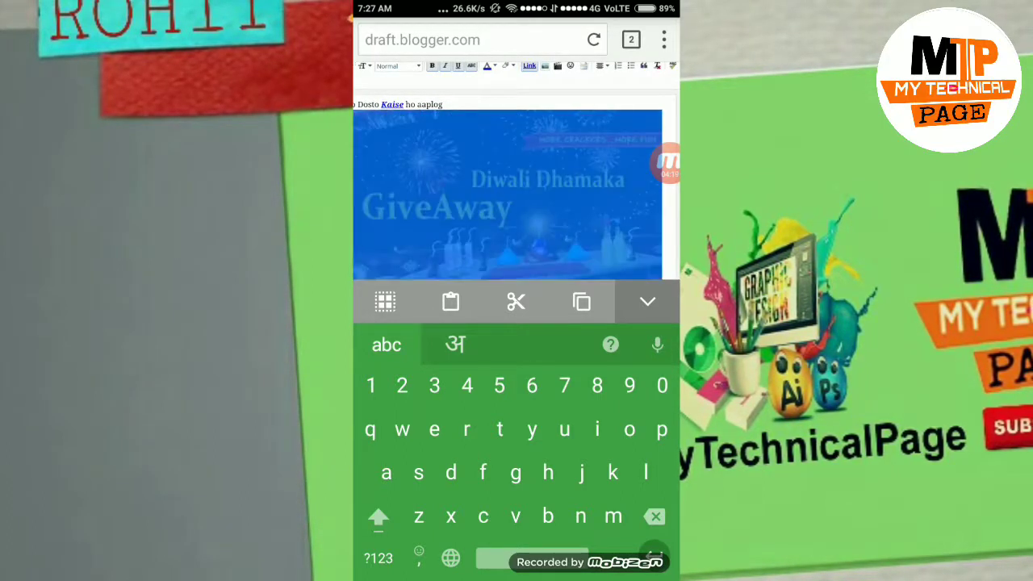
{"action": "scroll", "coordinate": [487, 201], "scroll_direction": "down", "scroll_amount": 5}
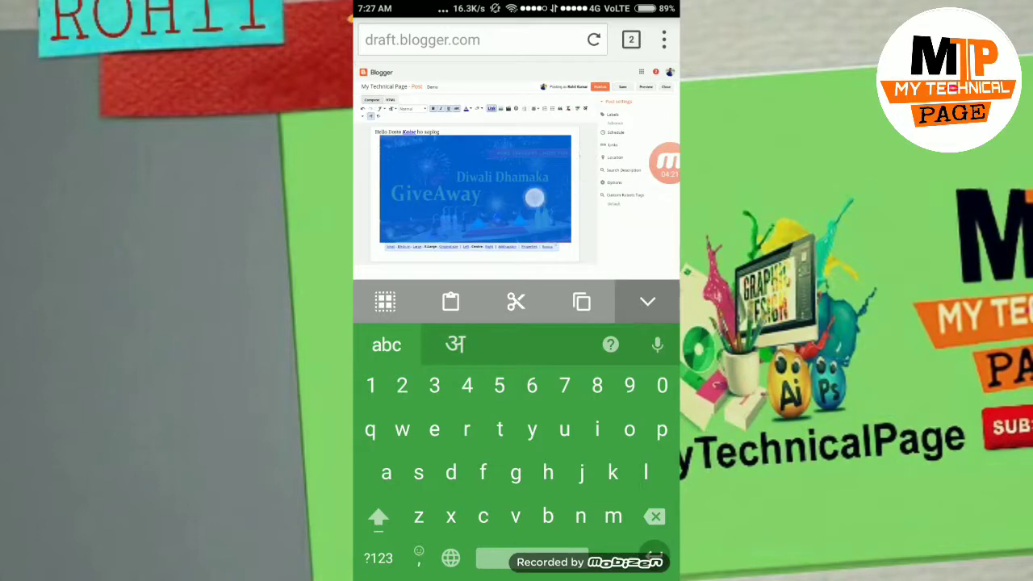
{"action": "scroll", "coordinate": [532, 194], "scroll_direction": "up", "scroll_amount": 5}
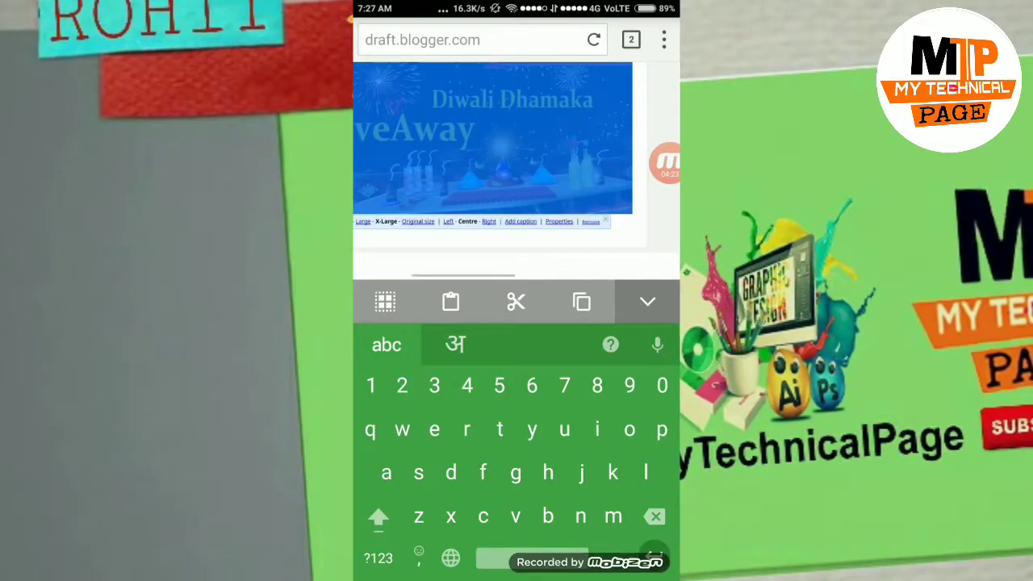
{"action": "left_click", "coordinate": [518, 222]}
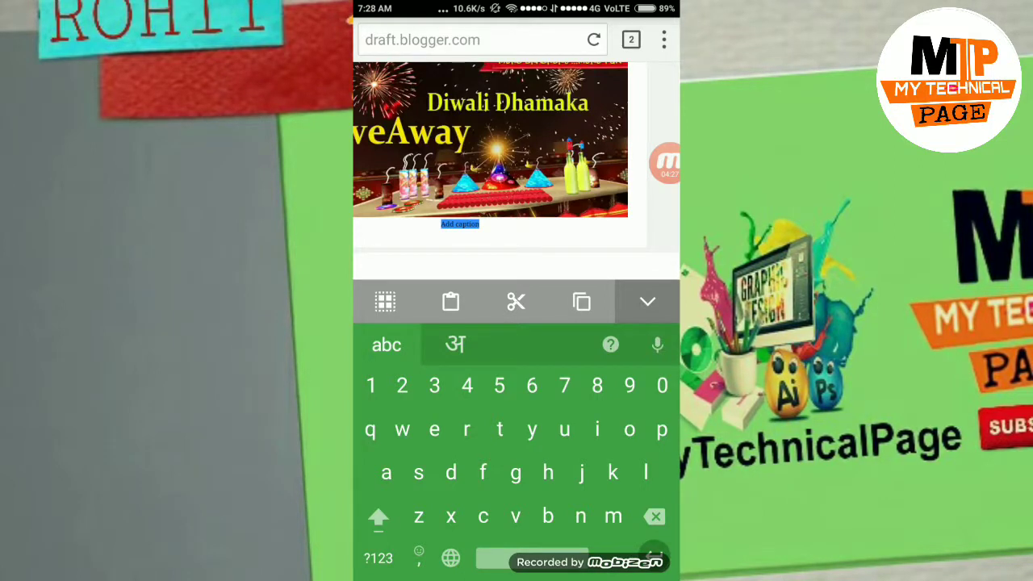
- Type the caption 'Google Images' with a capital G beneath the Diwali GiveAway image
{"action": "left_click", "coordinate": [379, 516]}
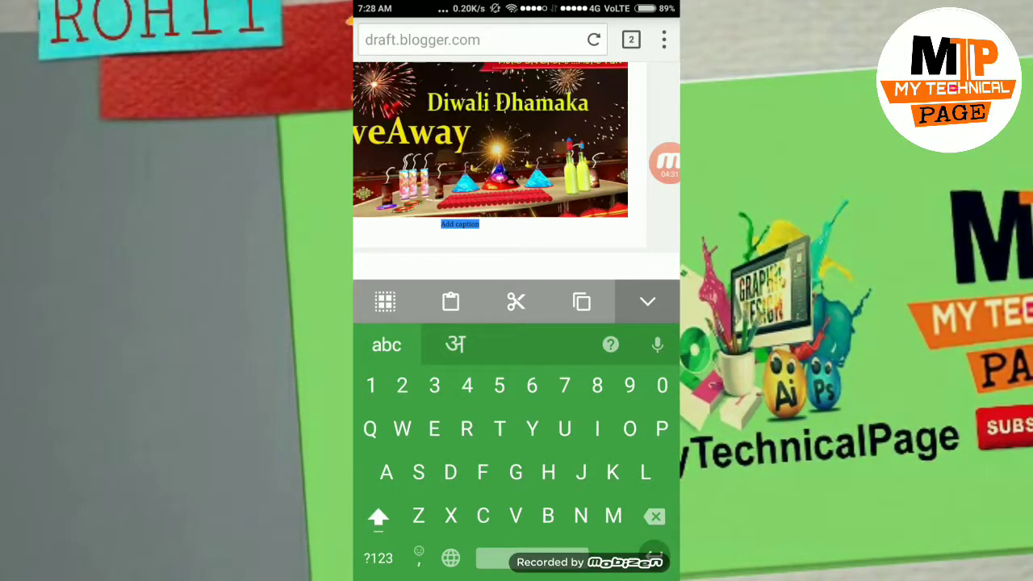
{"action": "type", "text": "G"}
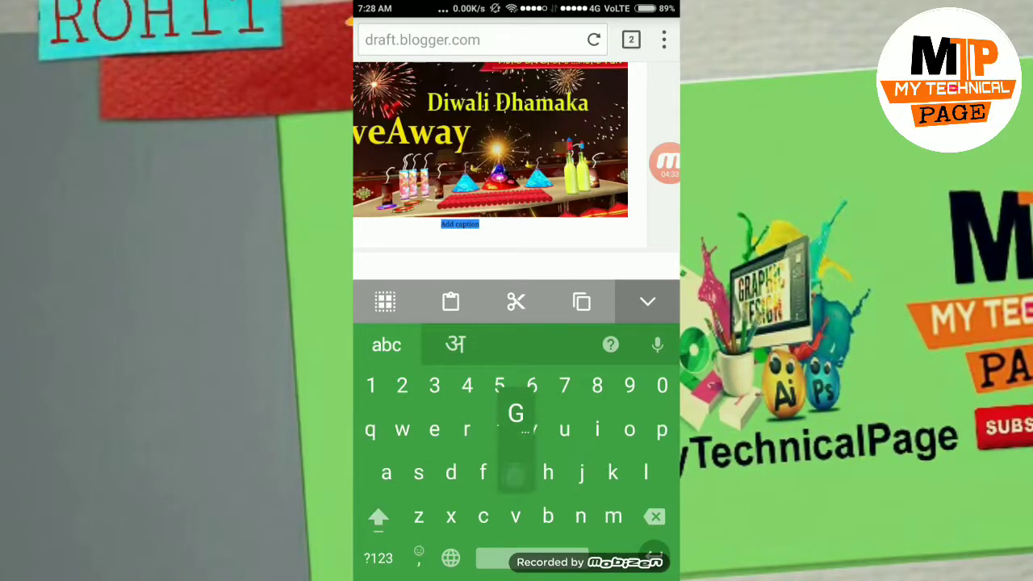
{"action": "type", "text": "oogl"}
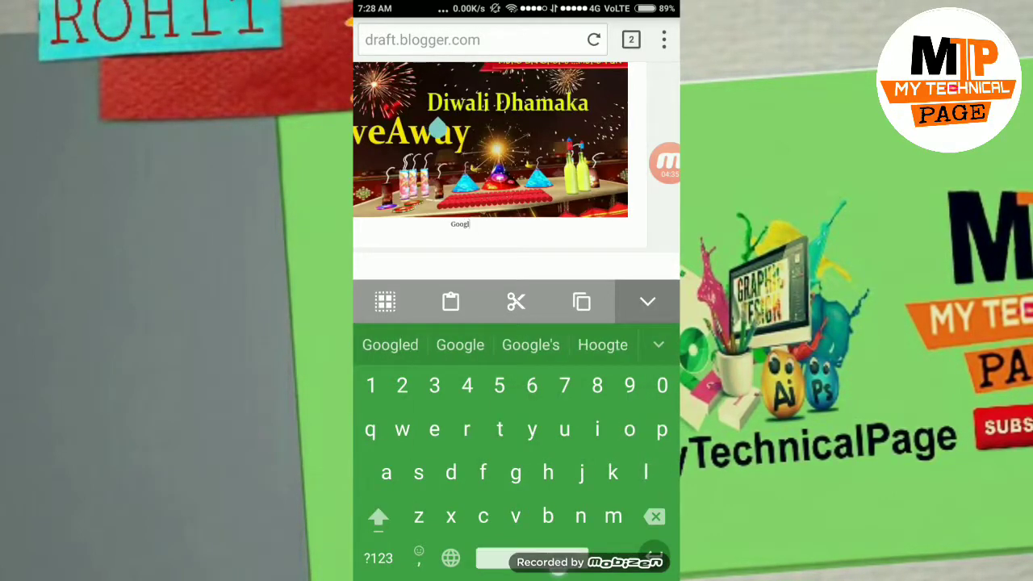
{"action": "type", "text": "e Imag"}
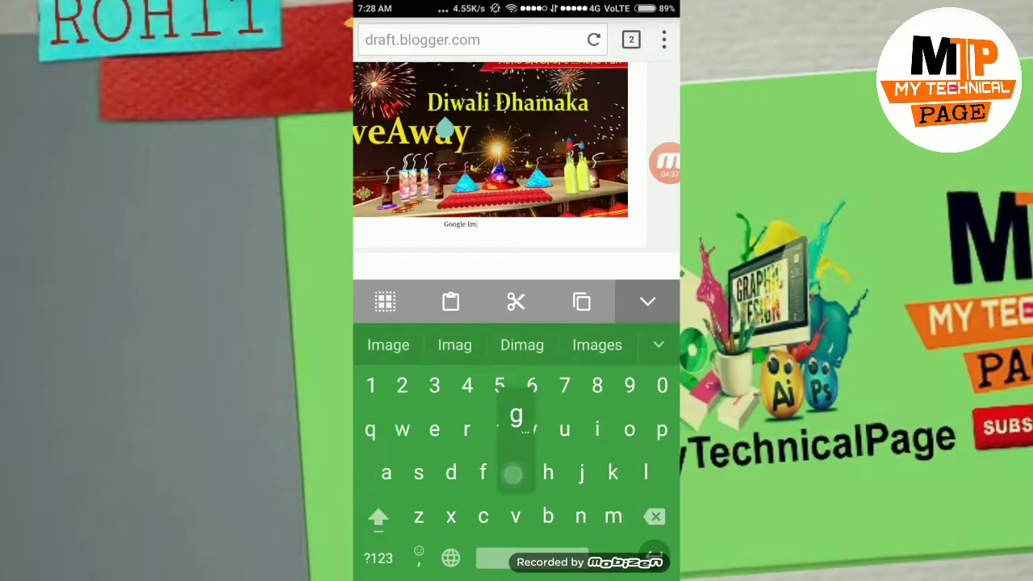
{"action": "type", "text": "es"}
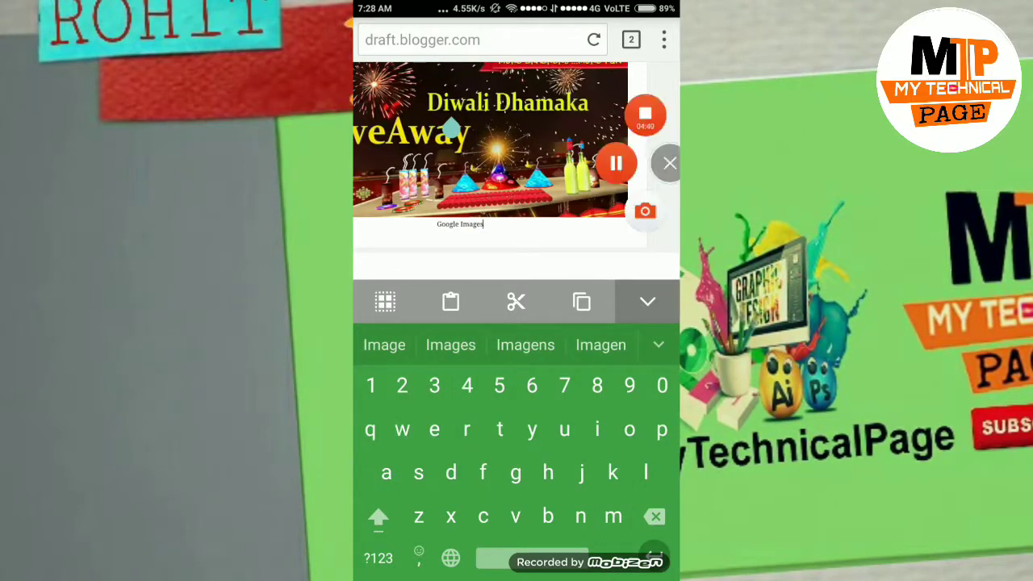
{"action": "left_click", "coordinate": [648, 301]}
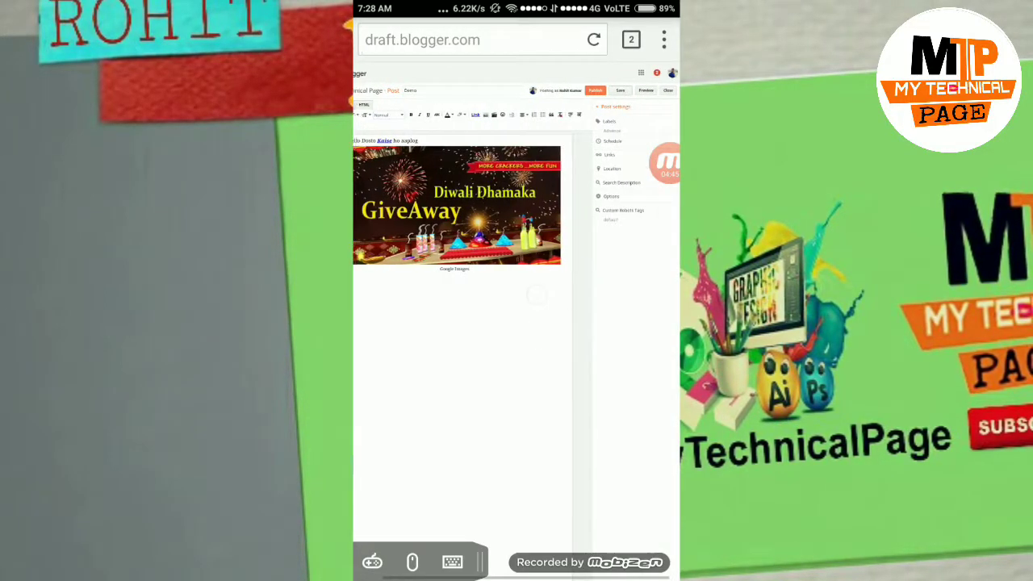
{"action": "left_click", "coordinate": [585, 259]}
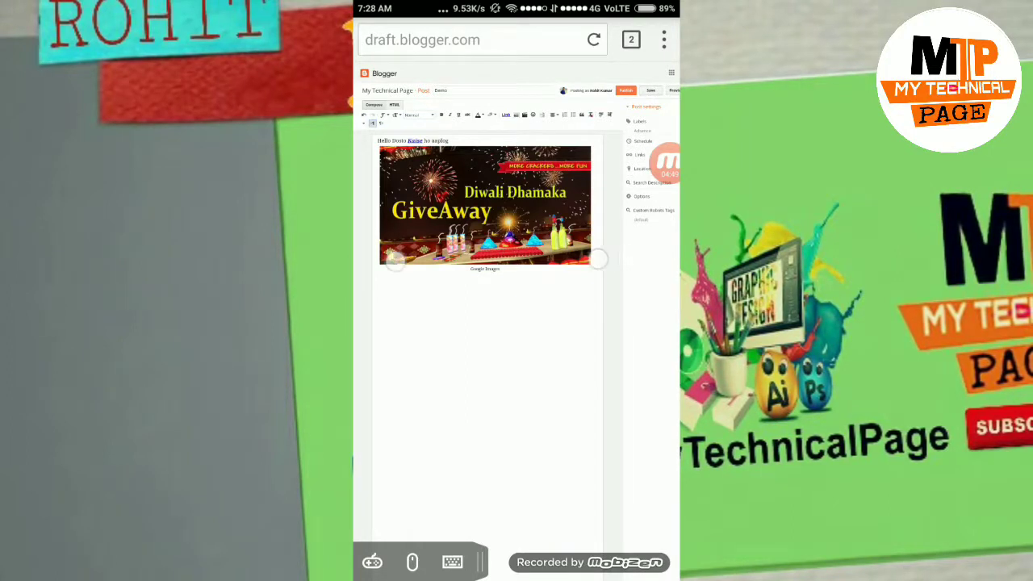
{"action": "scroll", "coordinate": [494, 259], "scroll_direction": "down", "scroll_amount": 2}
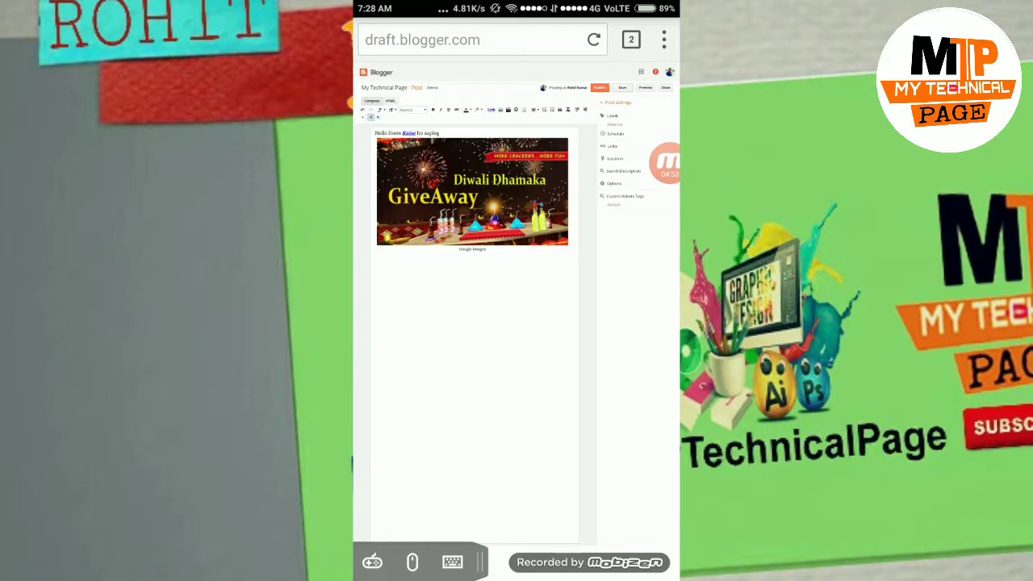
- Go to the home screen, page through the apps, and launch My Blog
{"action": "key", "text": "Home"}
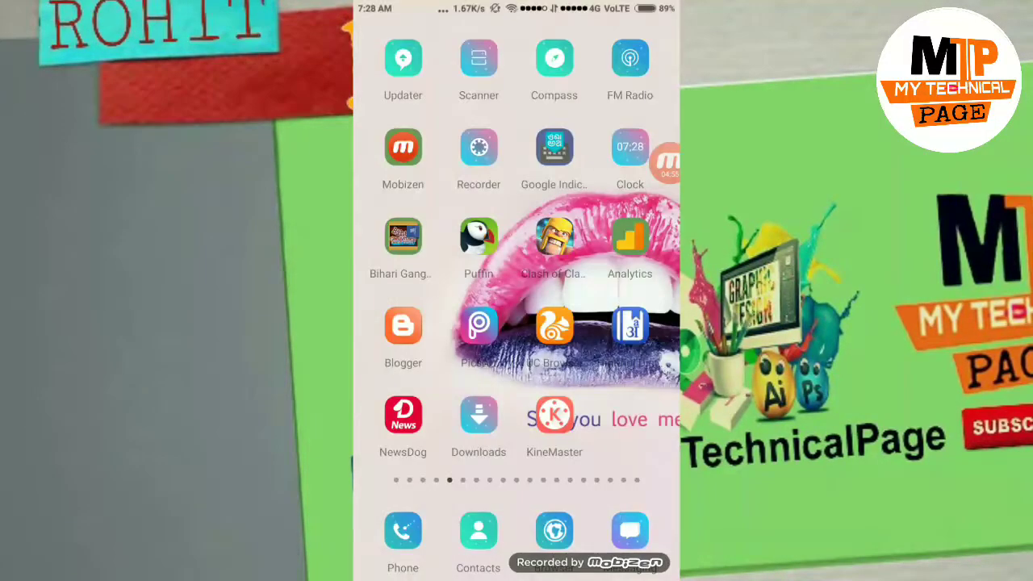
{"action": "left_click_drag", "start_coordinate": [613, 323], "coordinate": [419, 322]}
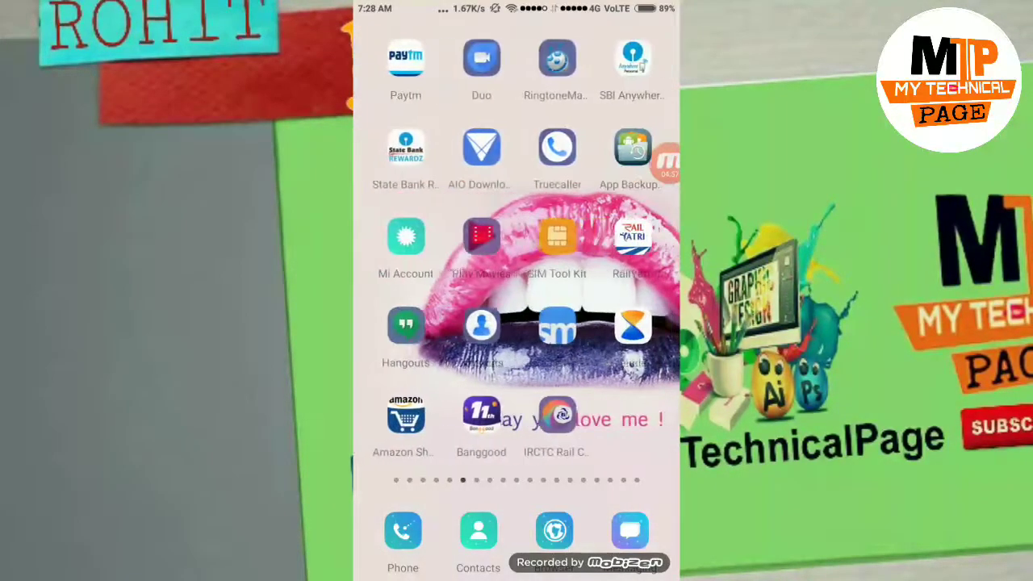
{"action": "left_click_drag", "start_coordinate": [613, 323], "coordinate": [533, 322]}
{"action": "left_click_drag", "start_coordinate": [614, 323], "coordinate": [484, 322]}
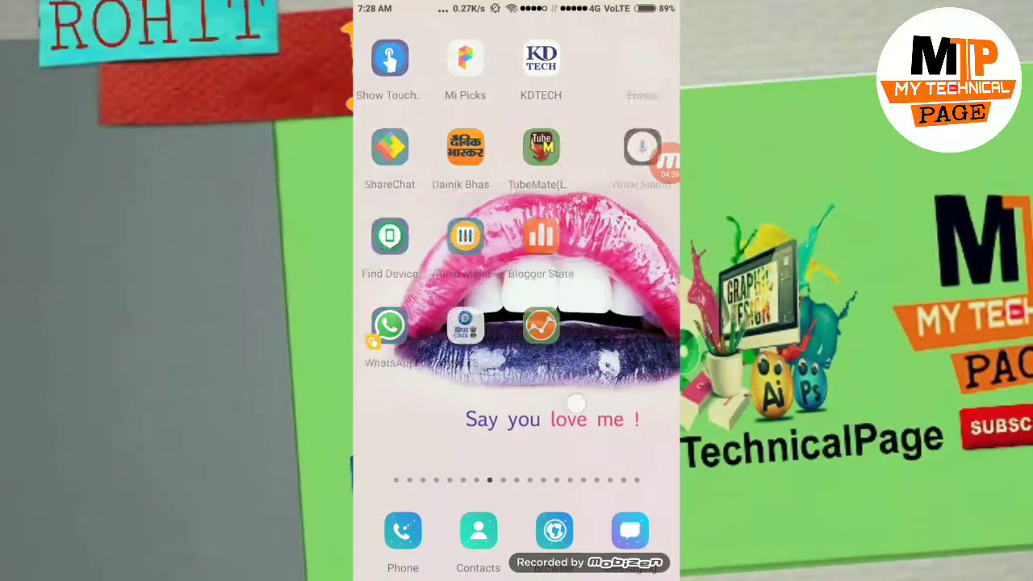
{"action": "left_click_drag", "start_coordinate": [613, 396], "coordinate": [522, 395]}
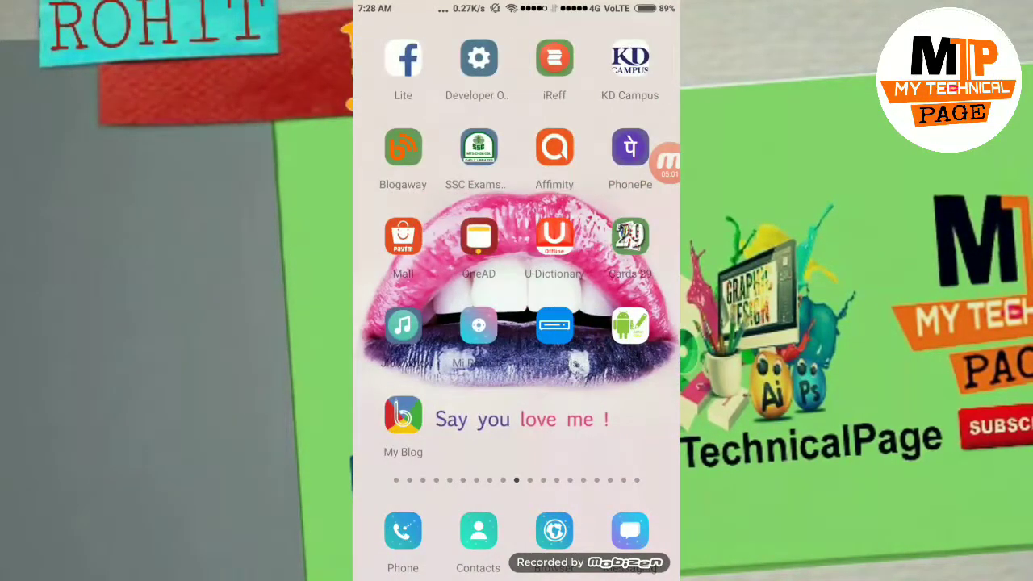
{"action": "left_click", "coordinate": [403, 414]}
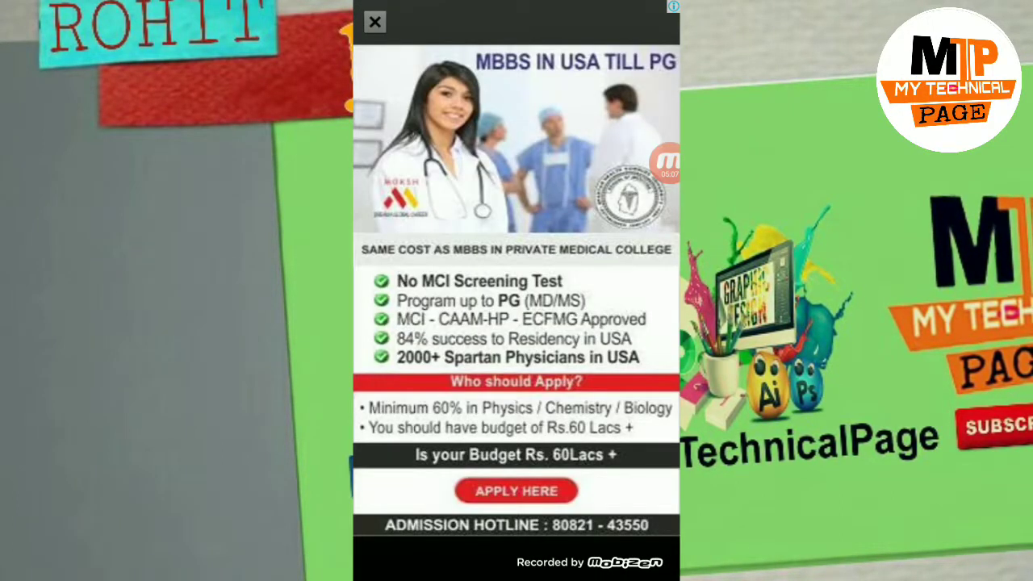
- Dismiss the full-screen ad and open the Demo post from the Posts list for editing
{"action": "left_click", "coordinate": [375, 22]}
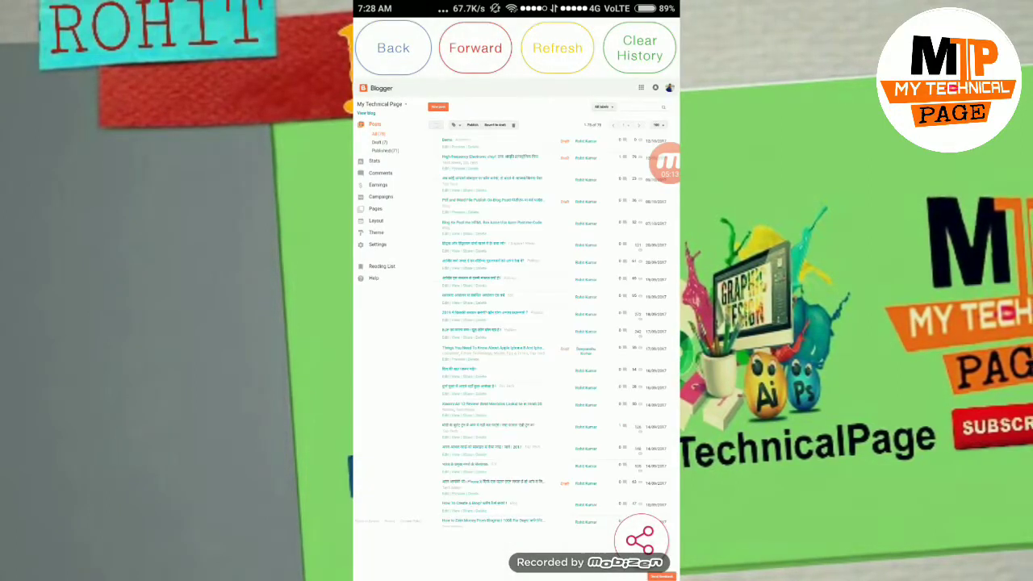
{"action": "scroll", "coordinate": [493, 250], "scroll_direction": "up", "scroll_amount": 5}
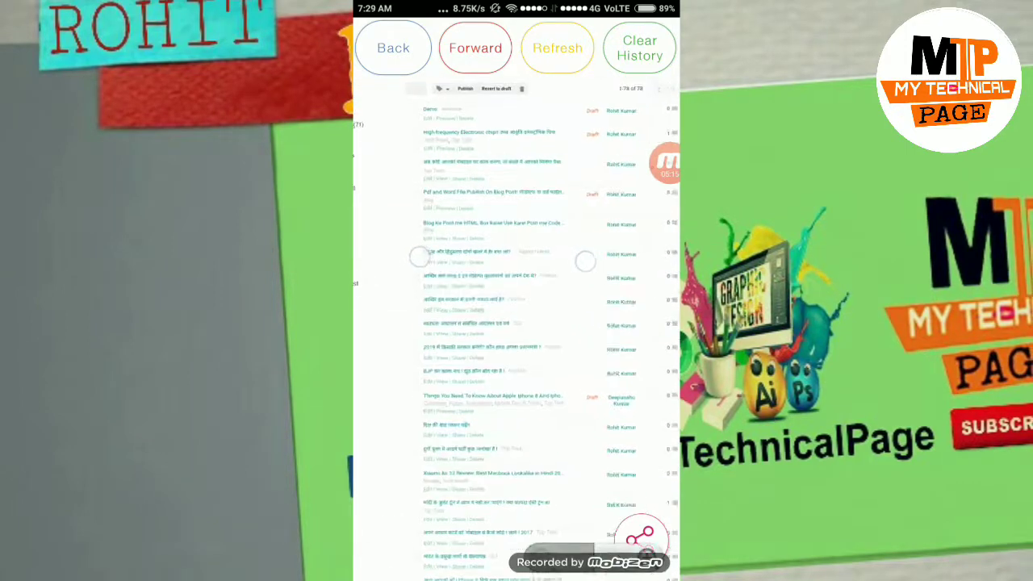
{"action": "scroll", "coordinate": [611, 287], "scroll_direction": "up", "scroll_amount": 2}
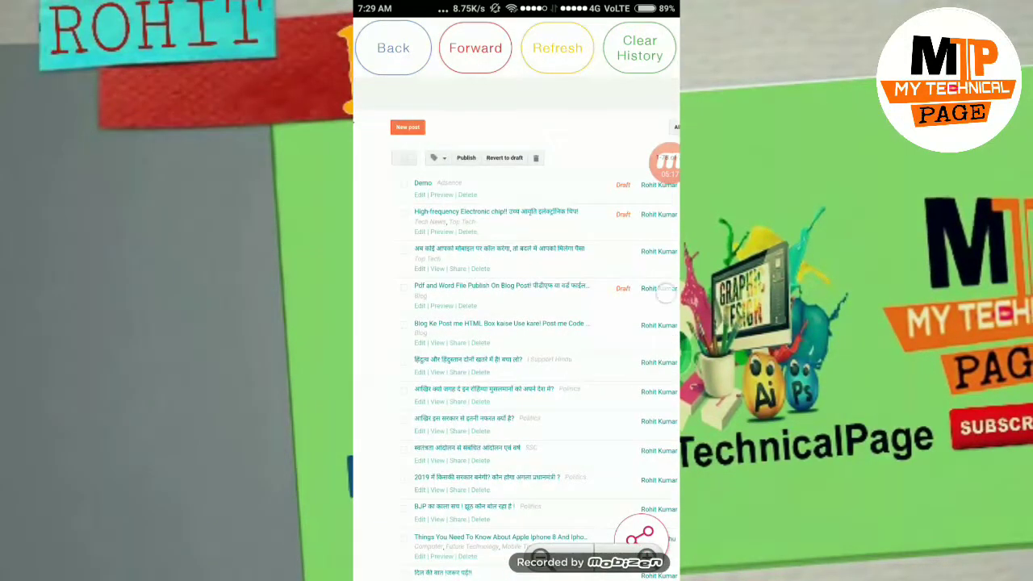
{"action": "scroll", "coordinate": [517, 290], "scroll_direction": "down", "scroll_amount": 5}
{"action": "left_click", "coordinate": [667, 161]}
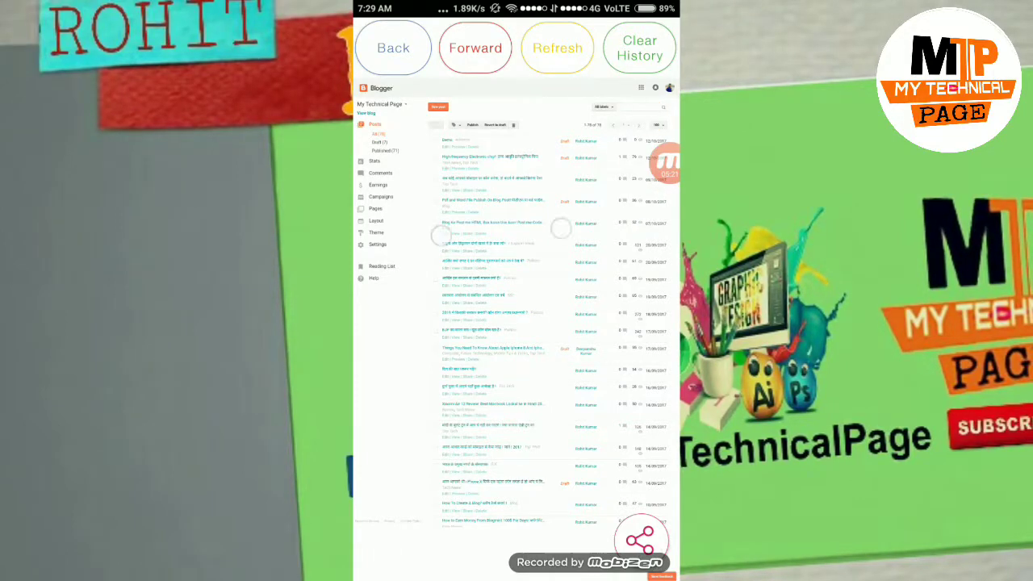
{"action": "scroll", "coordinate": [484, 234], "scroll_direction": "up", "scroll_amount": 5}
{"action": "scroll", "coordinate": [517, 323], "scroll_direction": "left", "scroll_amount": 2}
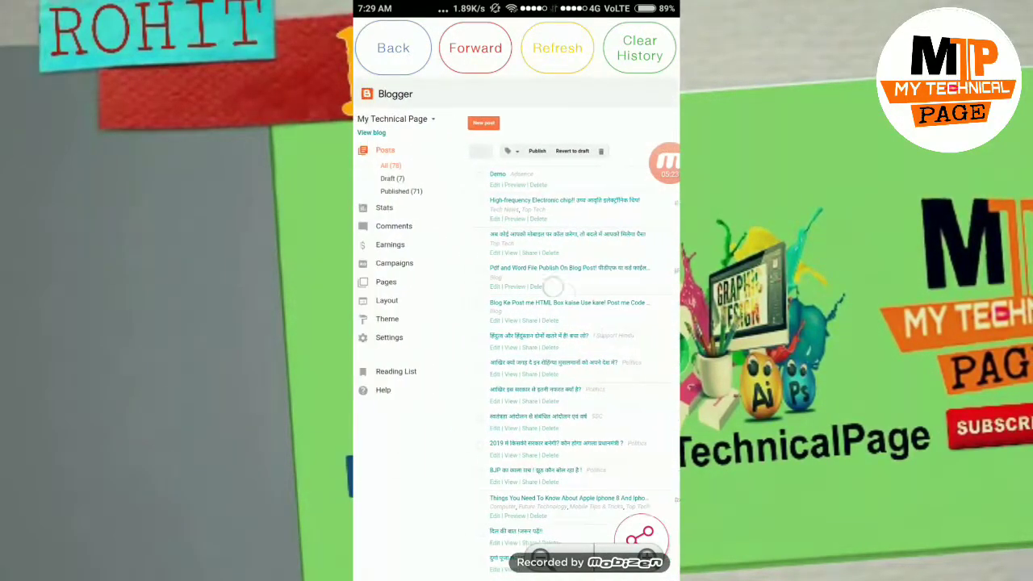
{"action": "left_click", "coordinate": [498, 185]}
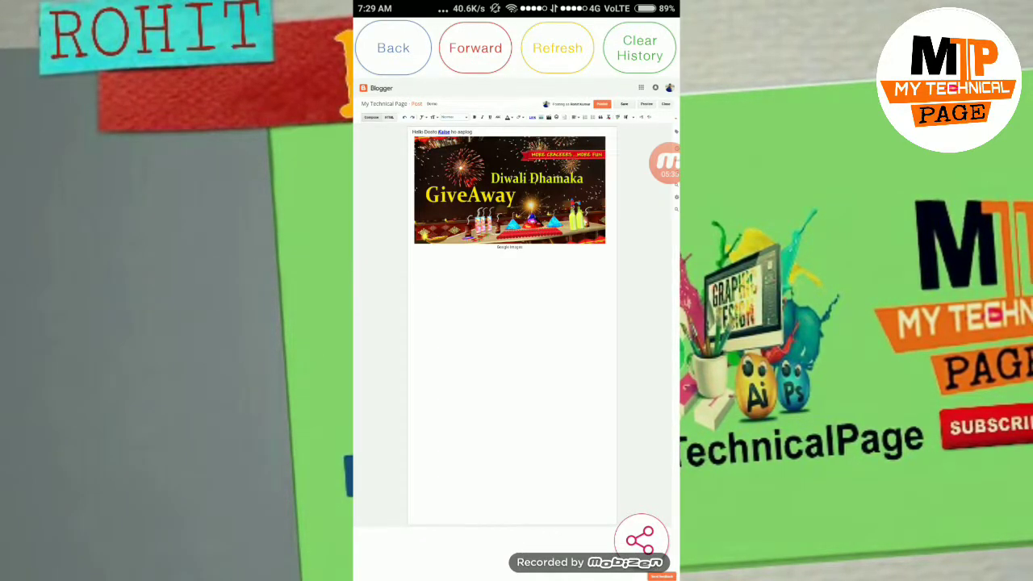
- Add an empty line after the Google Images caption and set it to Left align
{"action": "scroll", "coordinate": [506, 300], "scroll_direction": "up", "scroll_amount": 3}
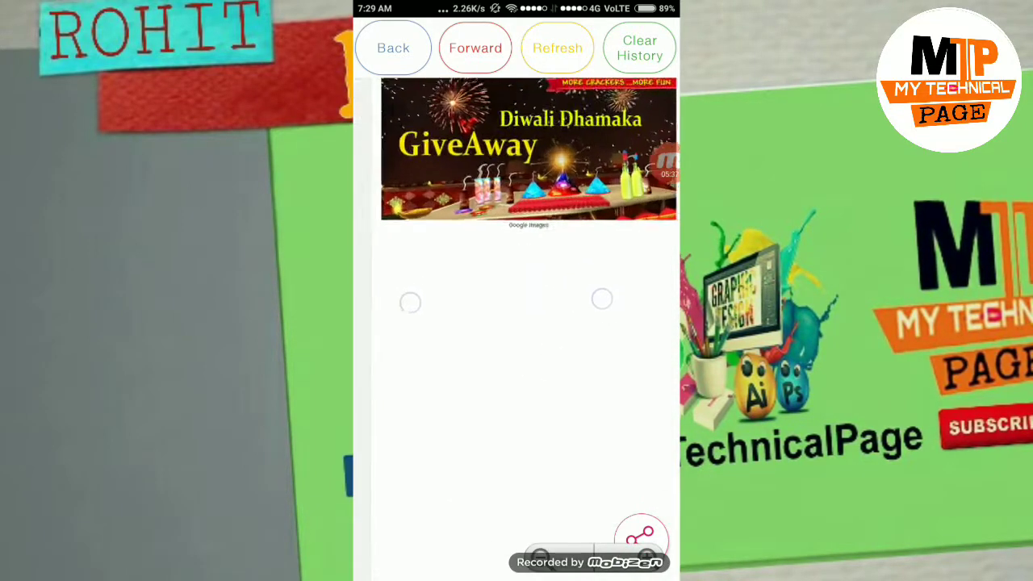
{"action": "scroll", "coordinate": [506, 300], "scroll_direction": "down", "scroll_amount": 3}
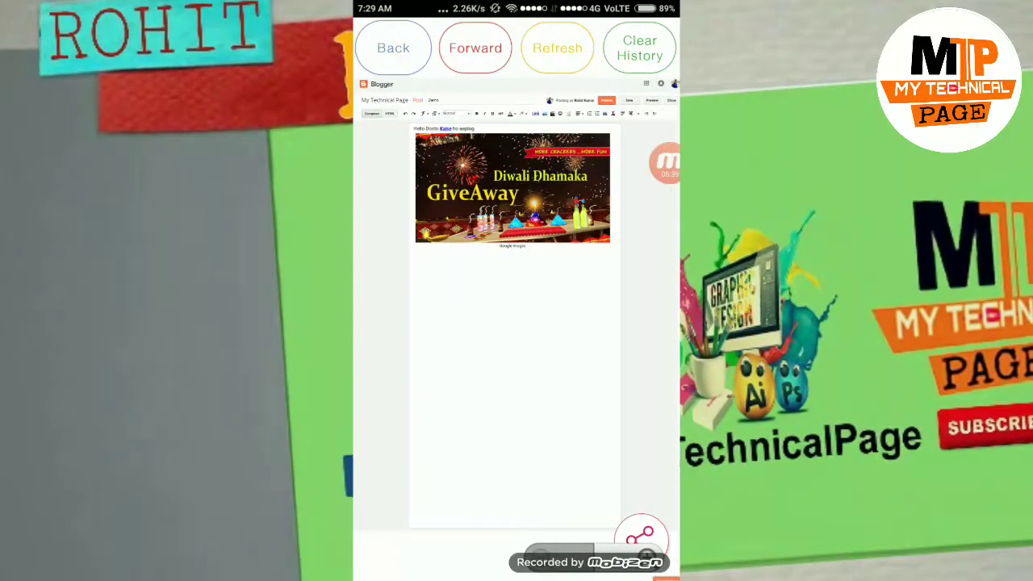
{"action": "left_click", "coordinate": [415, 150]}
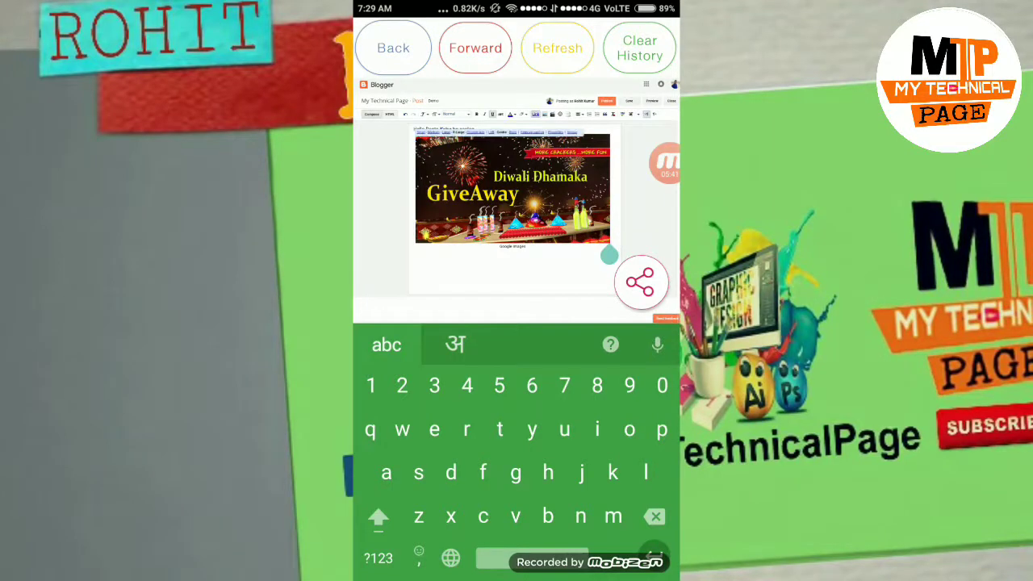
{"action": "left_click", "coordinate": [558, 255]}
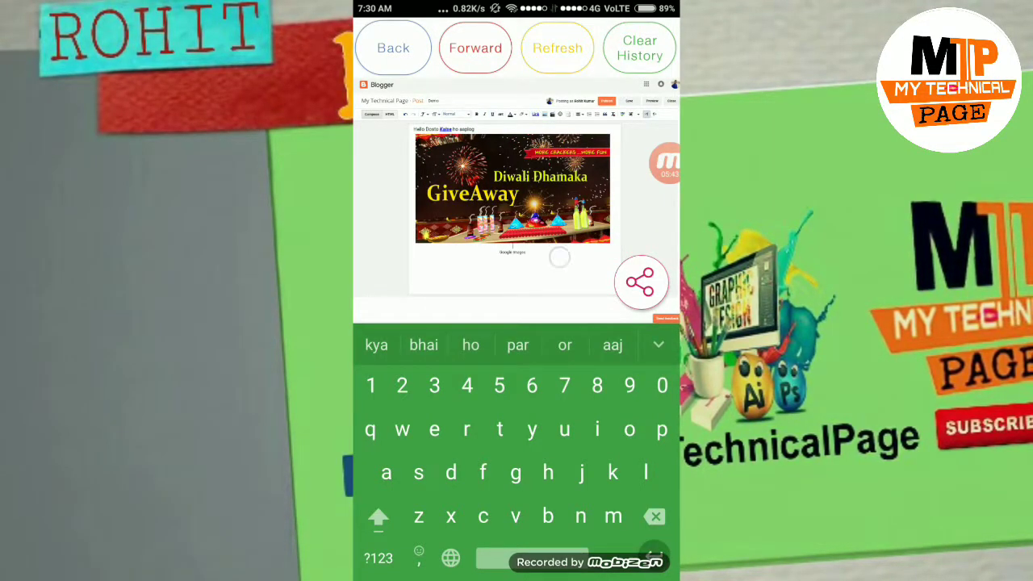
{"action": "key", "text": "Return"}
{"action": "key", "text": "Return"}
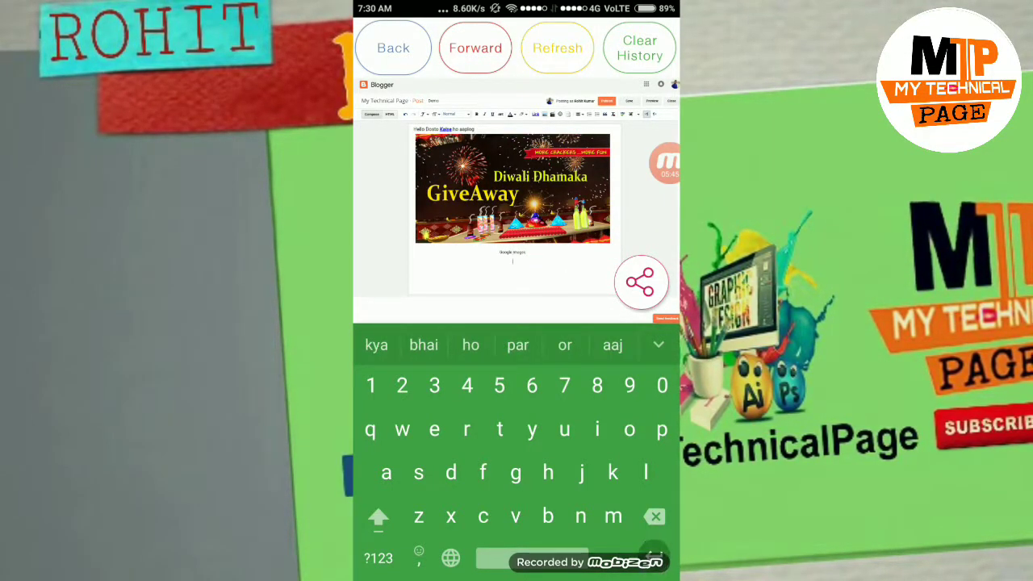
{"action": "double_click", "coordinate": [576, 153]}
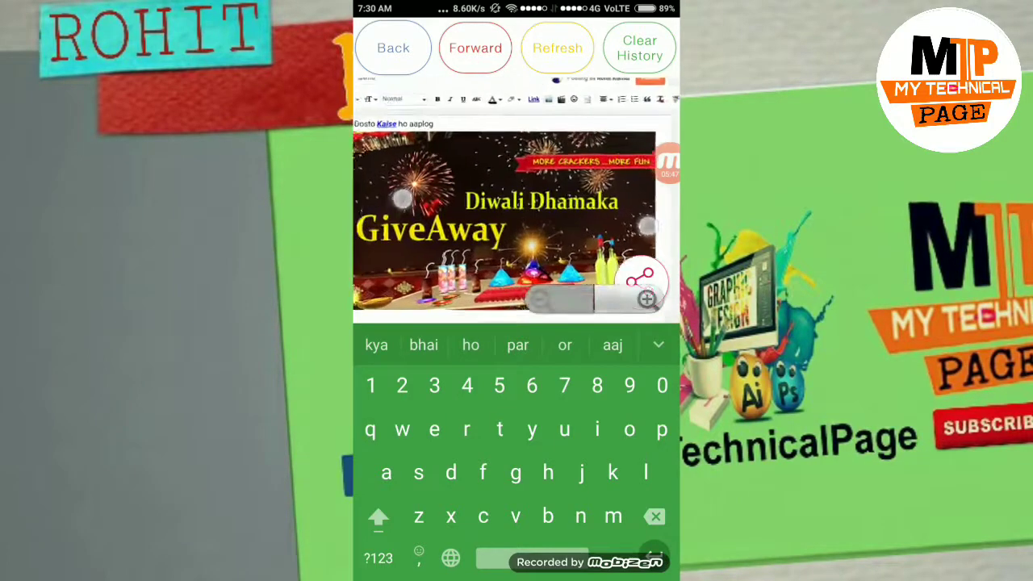
{"action": "left_click", "coordinate": [570, 134]}
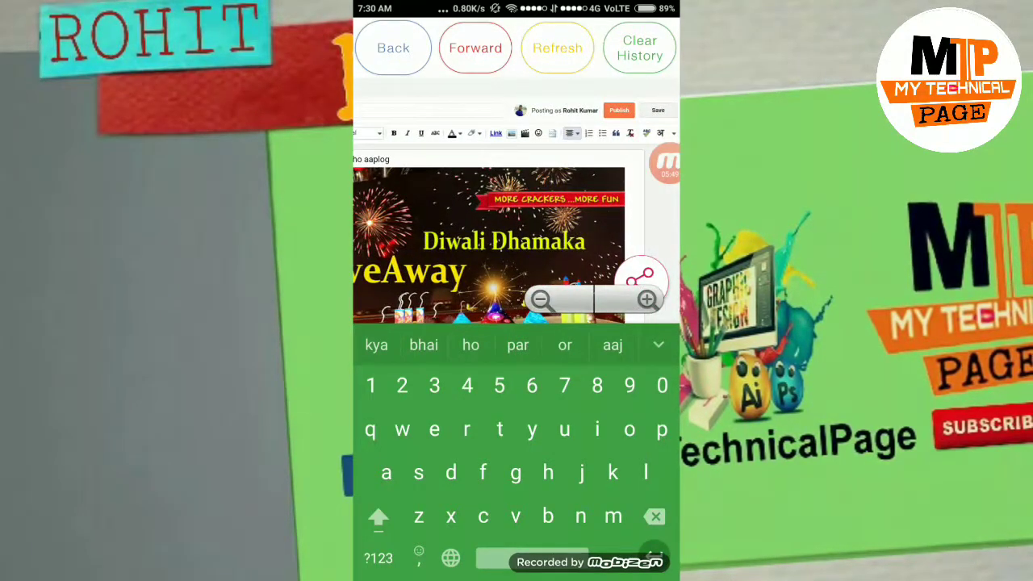
{"action": "left_click", "coordinate": [540, 299]}
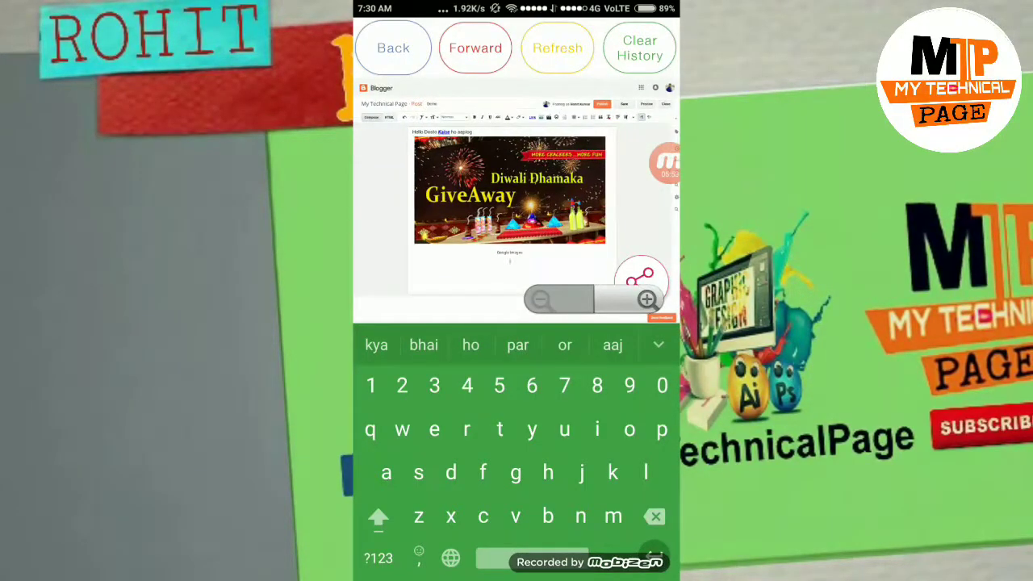
{"action": "left_click", "coordinate": [575, 117]}
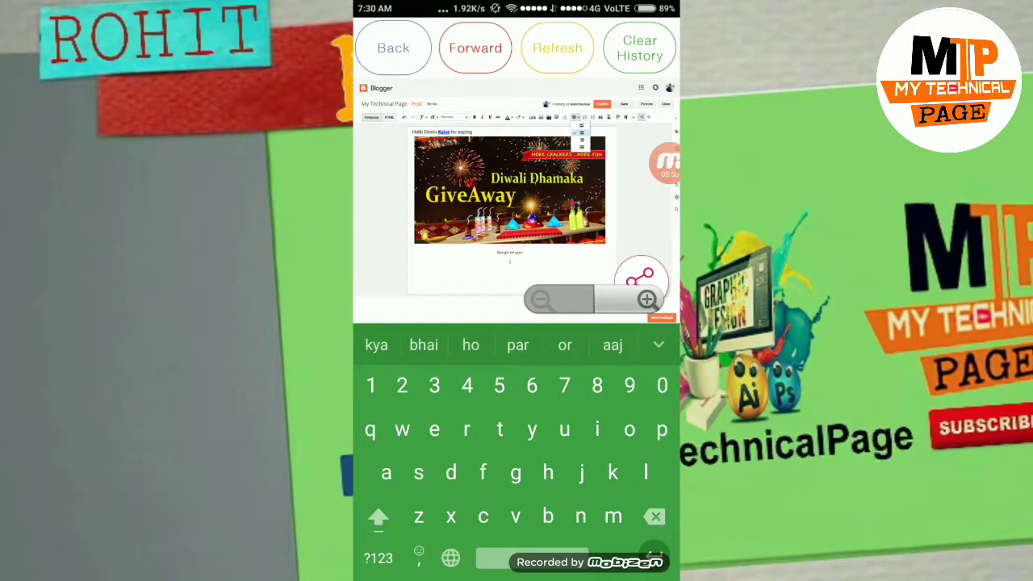
{"action": "left_click", "coordinate": [580, 126]}
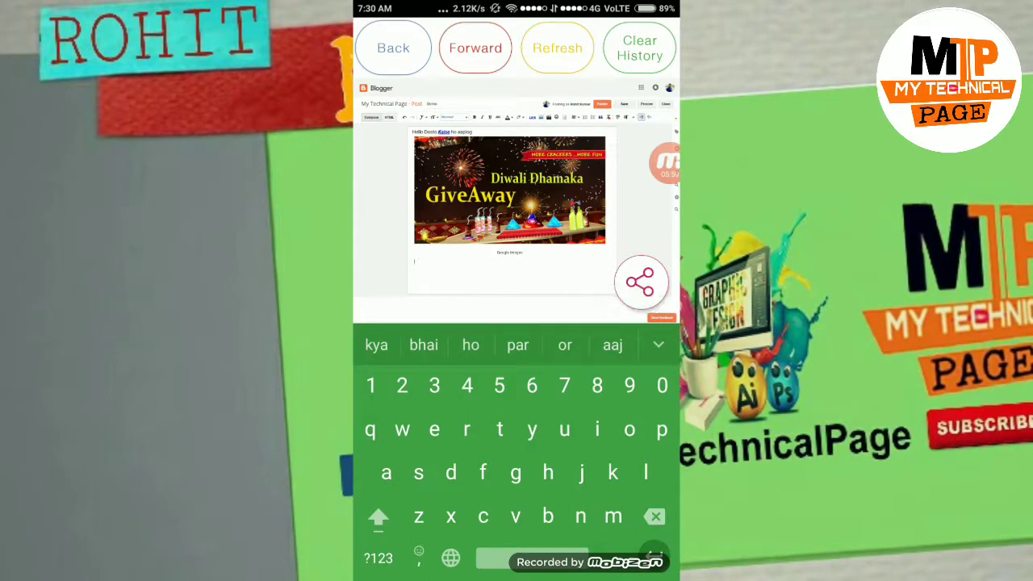
- Type 'demo video' on the new left-aligned line under the caption
{"action": "type", "text": "demo "}
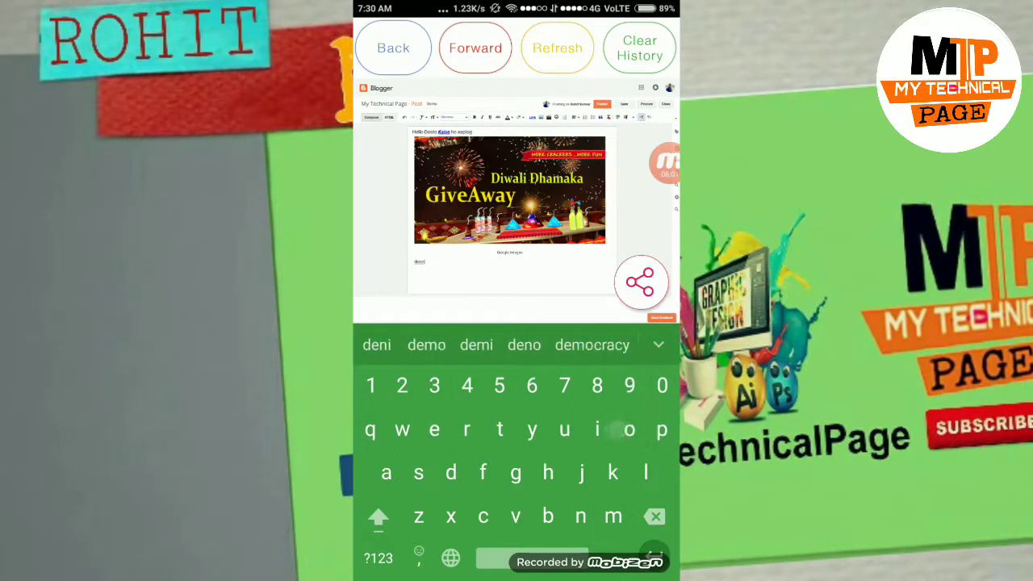
{"action": "type", "text": "vide"}
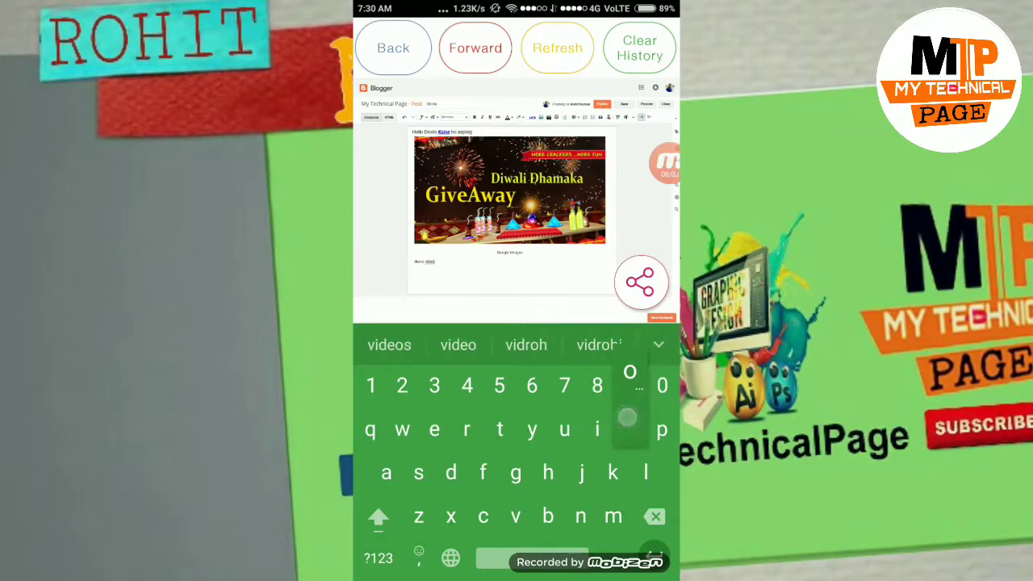
{"action": "type", "text": "o"}
{"action": "scroll", "coordinate": [454, 269], "scroll_direction": "up", "scroll_amount": 5}
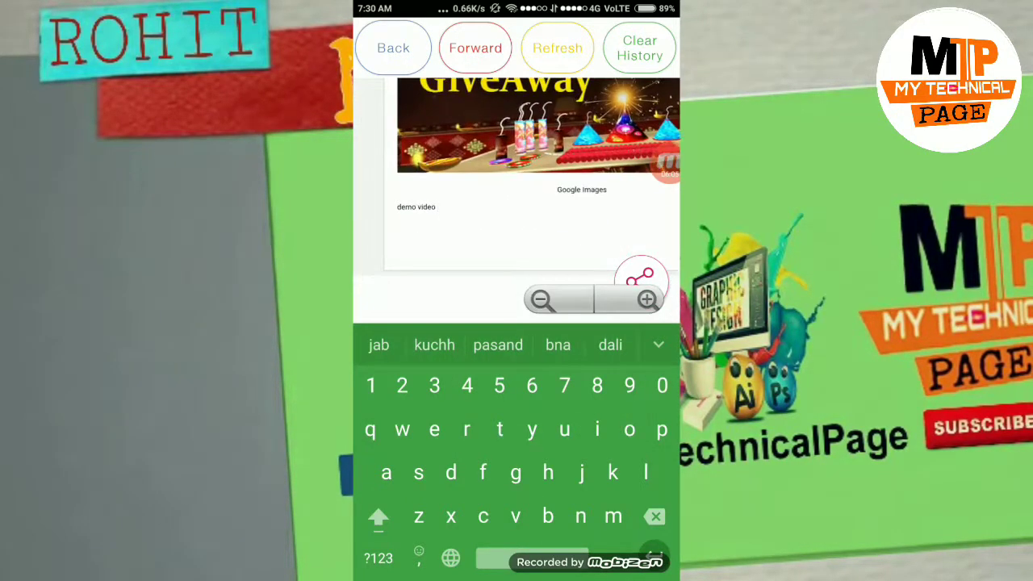
{"action": "scroll", "coordinate": [517, 186], "scroll_direction": "down", "scroll_amount": 5}
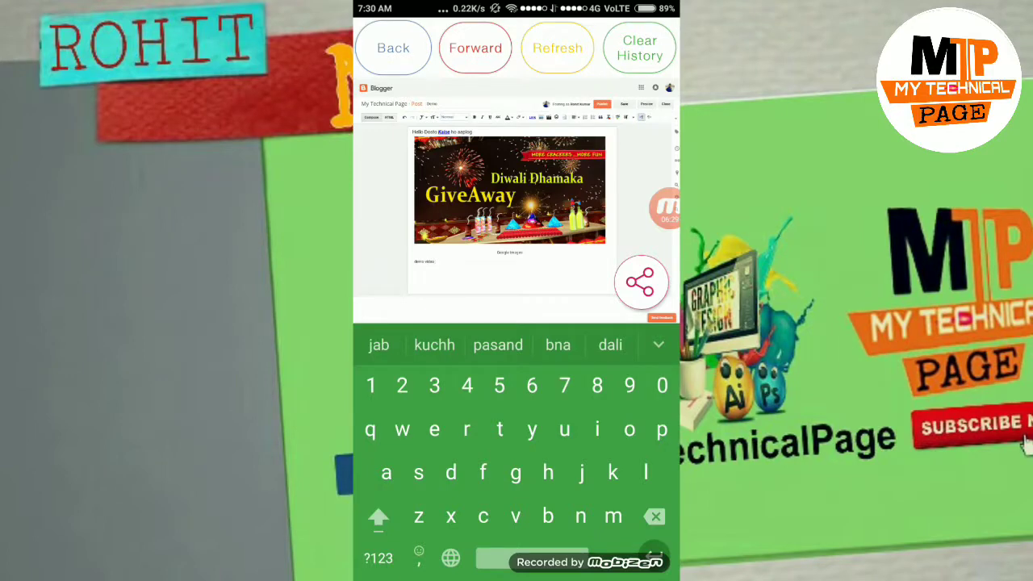
- Select the words 'demo video' on the line under the image caption
{"action": "key", "text": "Escape"}
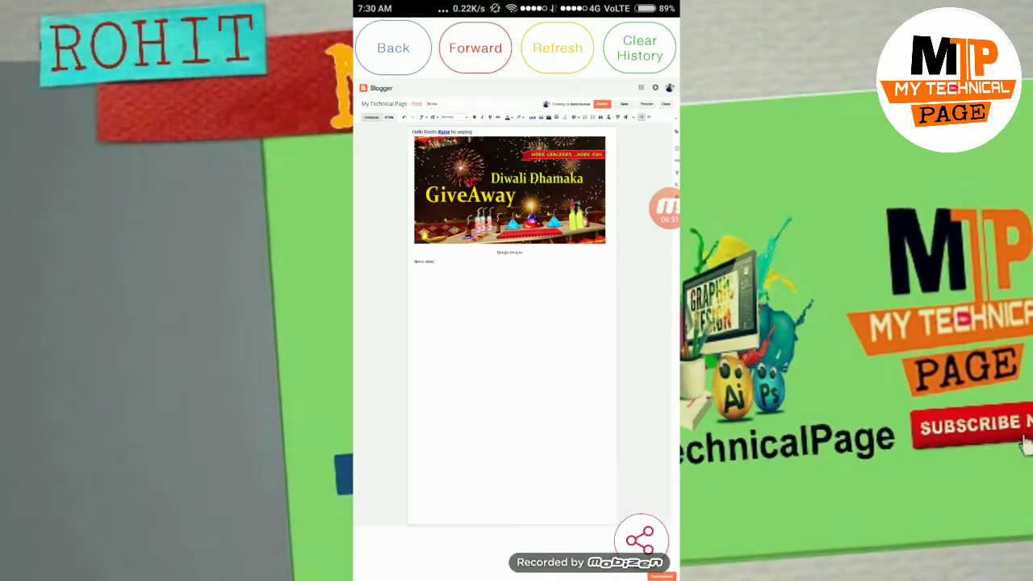
{"action": "scroll", "coordinate": [497, 291], "scroll_direction": "up", "scroll_amount": 3}
{"action": "scroll", "coordinate": [525, 321], "scroll_direction": "up", "scroll_amount": 3}
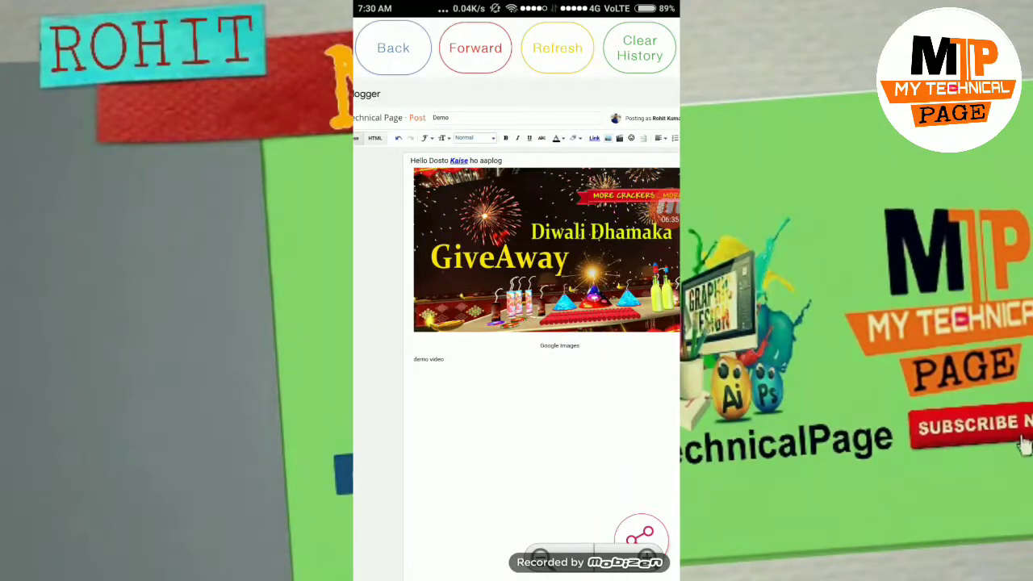
{"action": "left_click", "coordinate": [429, 359]}
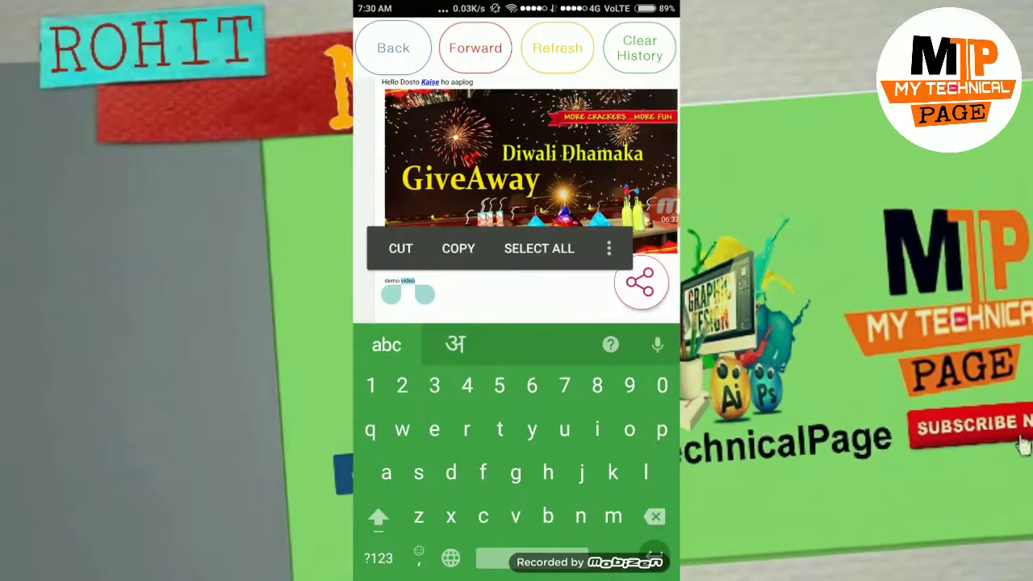
{"action": "left_click", "coordinate": [376, 296]}
{"action": "left_click_drag", "start_coordinate": [376, 295], "coordinate": [374, 263]}
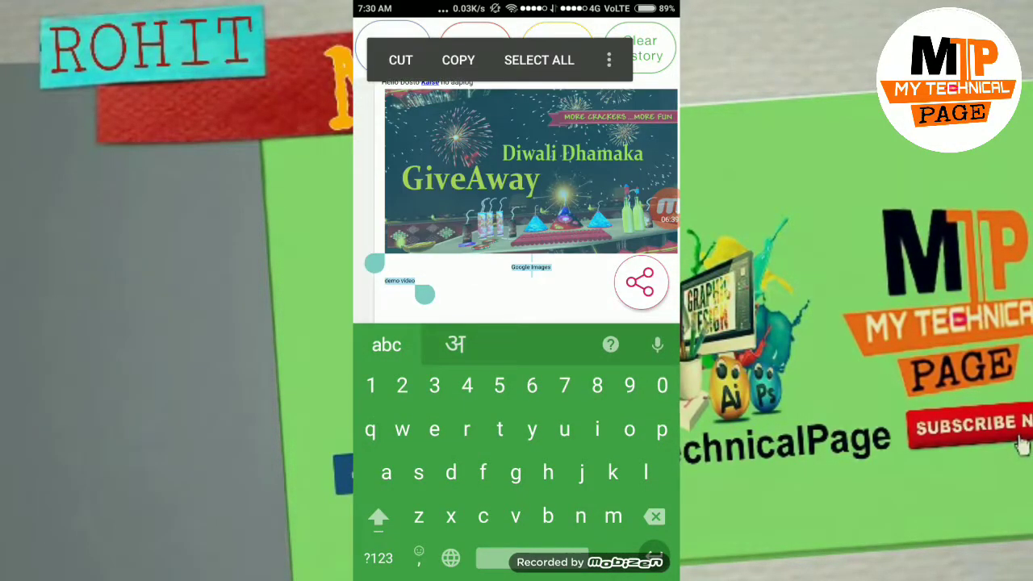
{"action": "left_click", "coordinate": [378, 289]}
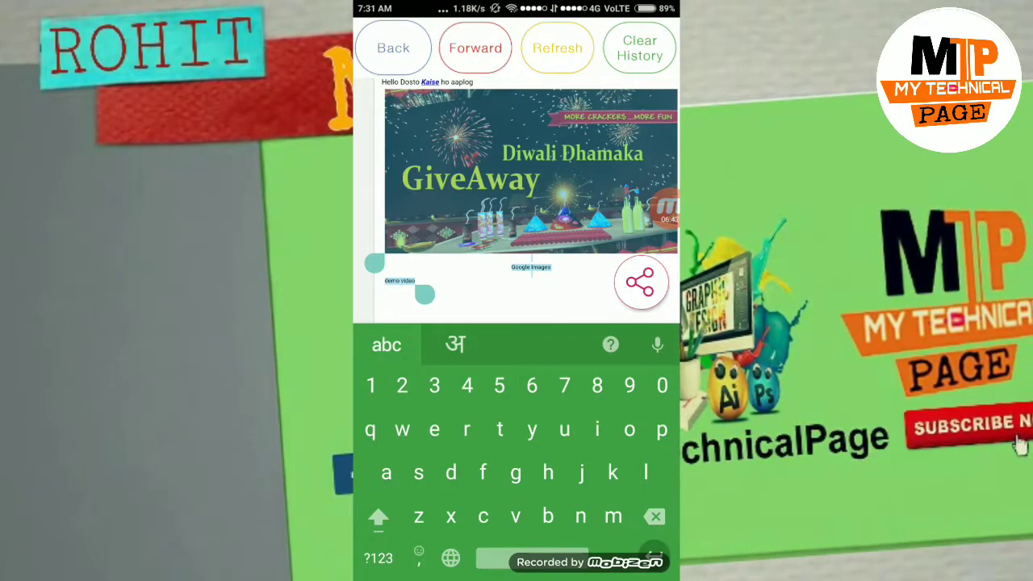
{"action": "left_click_drag", "start_coordinate": [374, 263], "coordinate": [376, 294]}
{"action": "scroll", "coordinate": [420, 242], "scroll_direction": "up", "scroll_amount": 2}
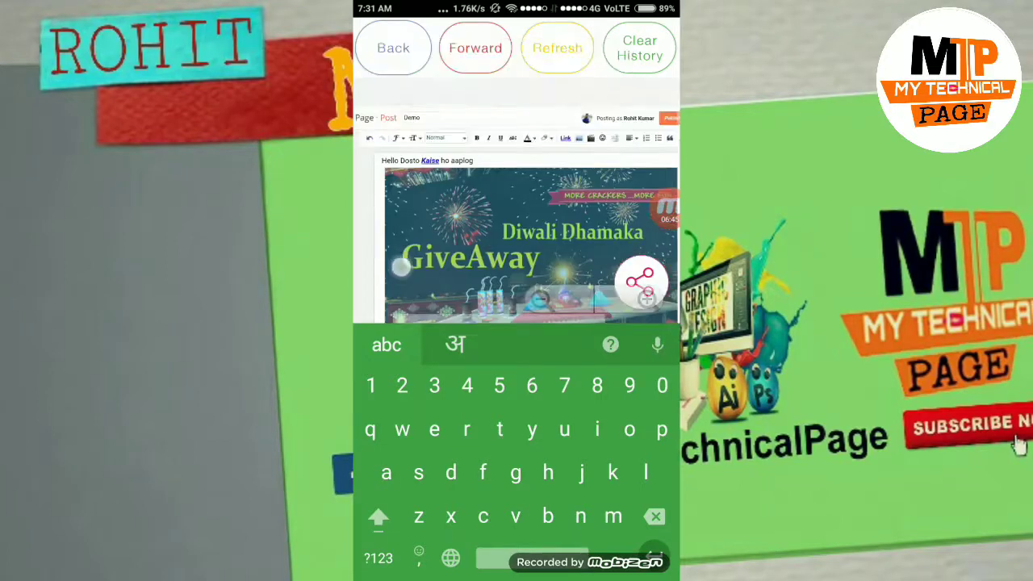
{"action": "scroll", "coordinate": [424, 242], "scroll_direction": "down", "scroll_amount": 2}
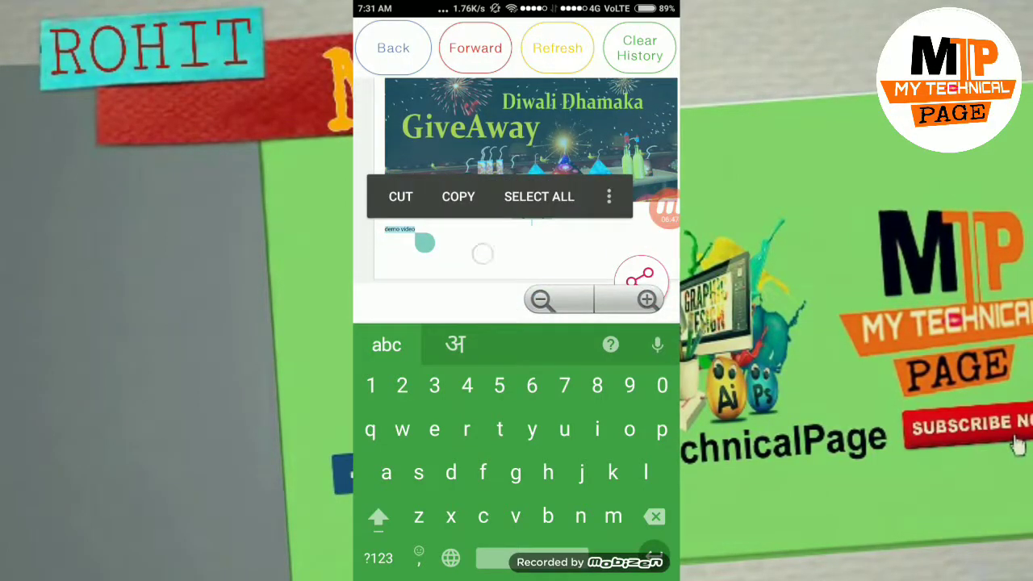
{"action": "left_click", "coordinate": [400, 241]}
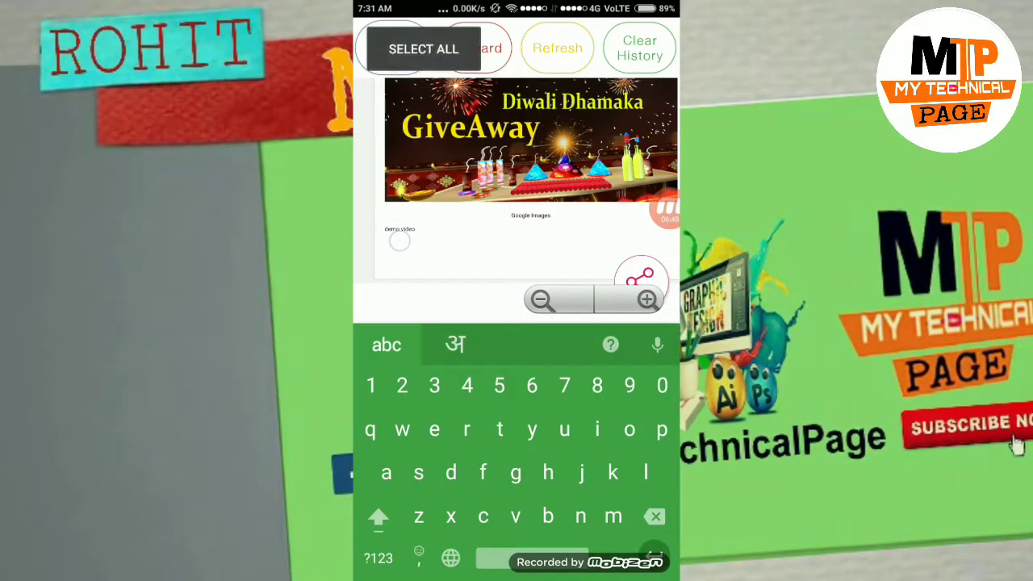
{"action": "double_click", "coordinate": [408, 229]}
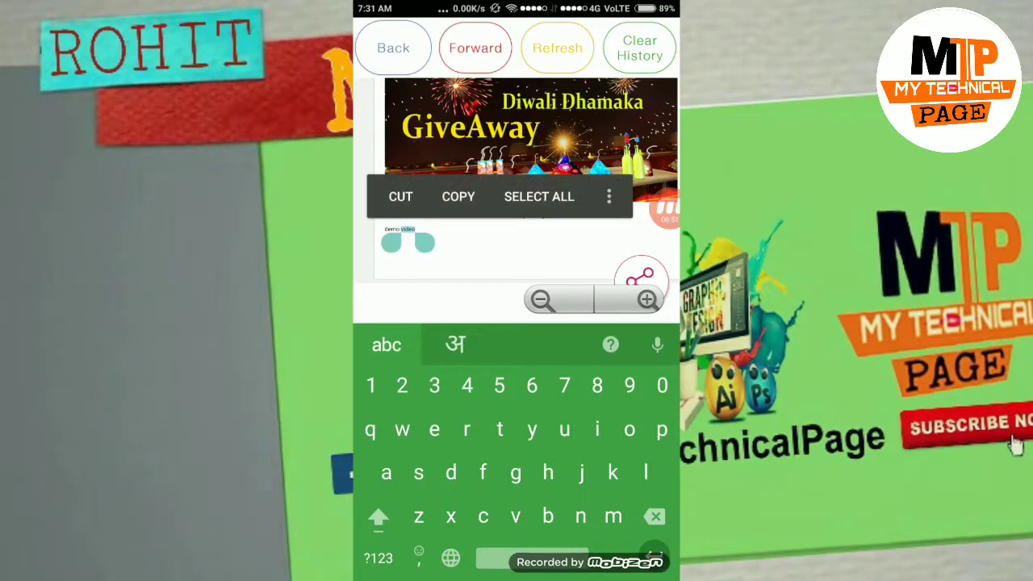
{"action": "left_click_drag", "start_coordinate": [391, 242], "coordinate": [374, 242]}
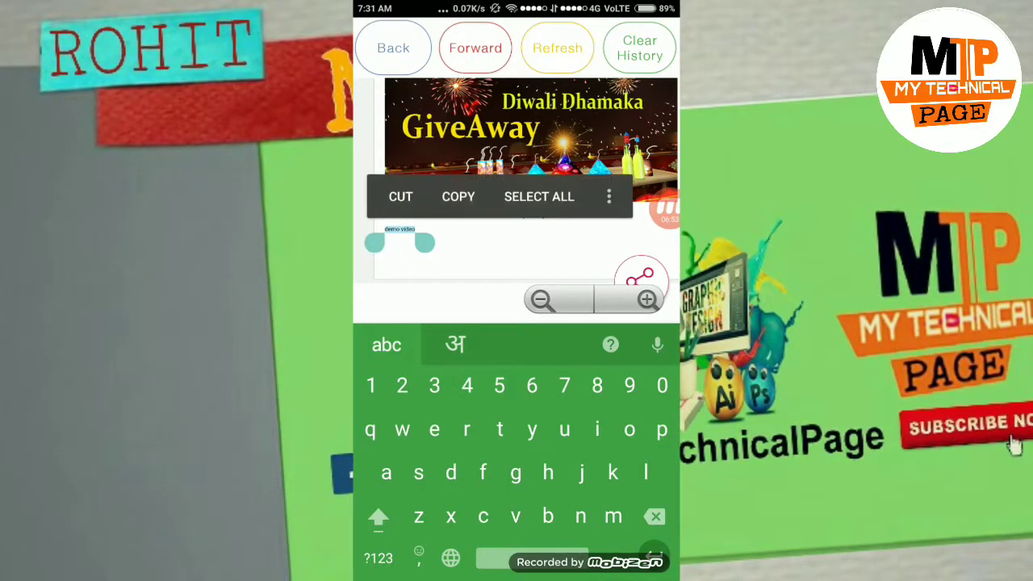
- Apply bold formatting to the selected 'demo video' text
{"action": "key", "text": "Escape"}
{"action": "left_click_drag", "start_coordinate": [595, 331], "coordinate": [547, 412]}
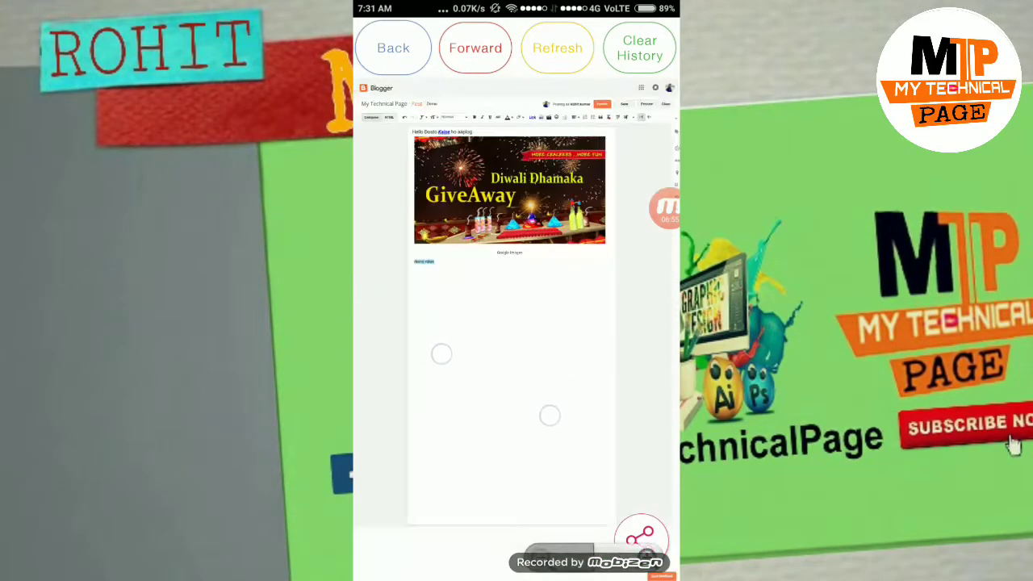
{"action": "left_click_drag", "start_coordinate": [517, 140], "coordinate": [613, 97]}
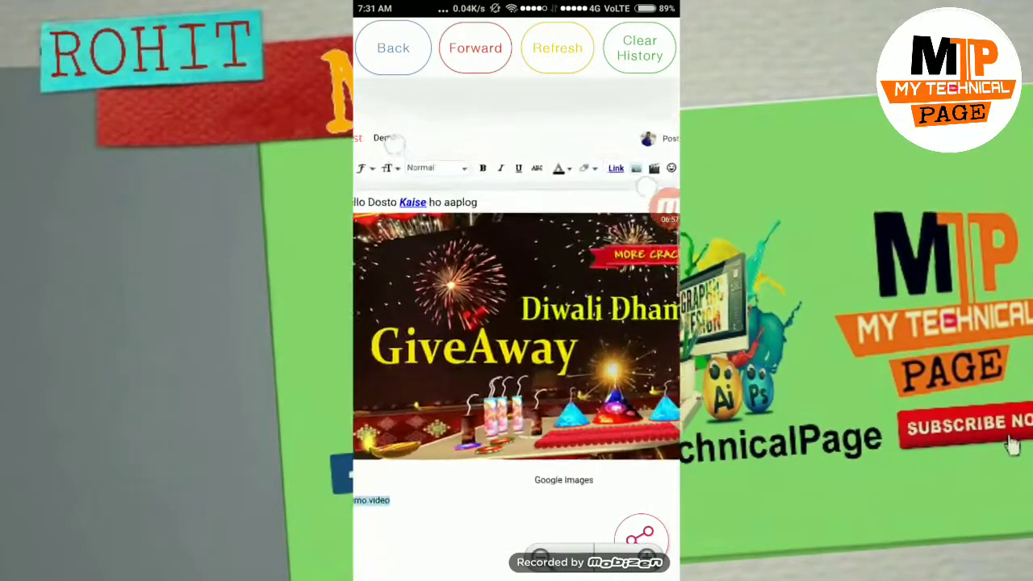
{"action": "left_click", "coordinate": [476, 179]}
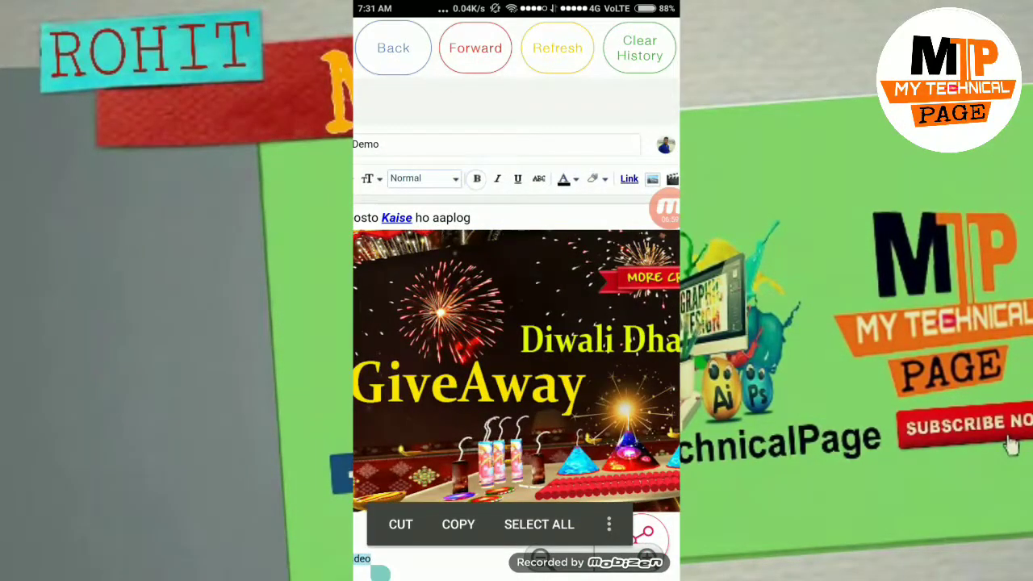
{"action": "scroll", "coordinate": [516, 202], "scroll_direction": "up", "scroll_amount": 5}
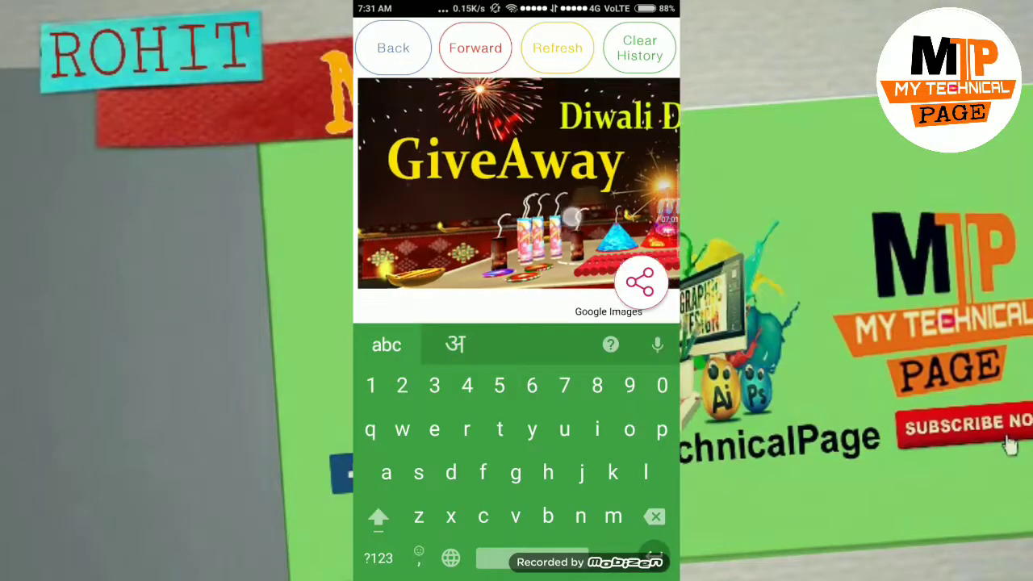
{"action": "left_click_drag", "start_coordinate": [598, 256], "coordinate": [606, 256]}
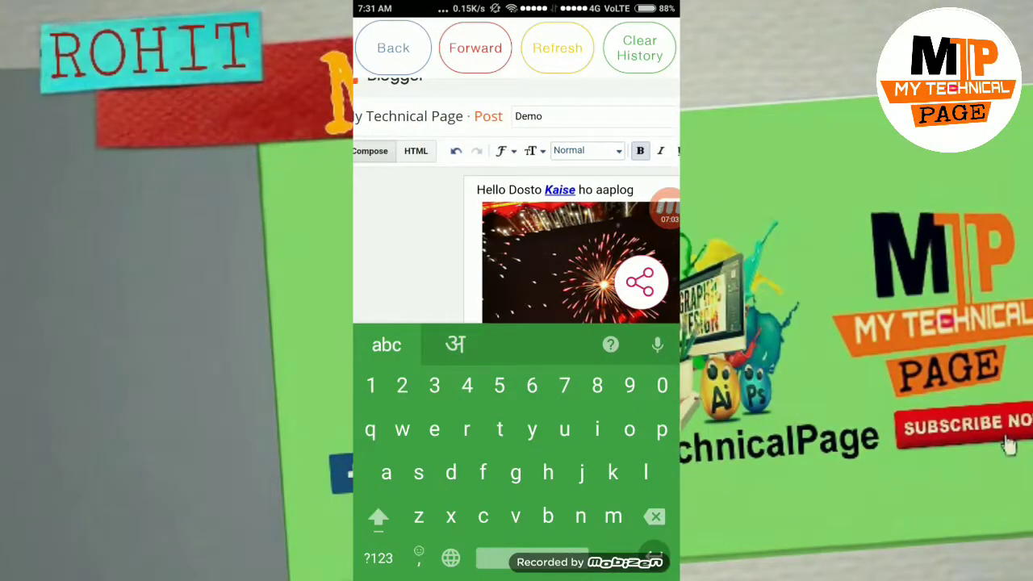
{"action": "left_click", "coordinate": [534, 150]}
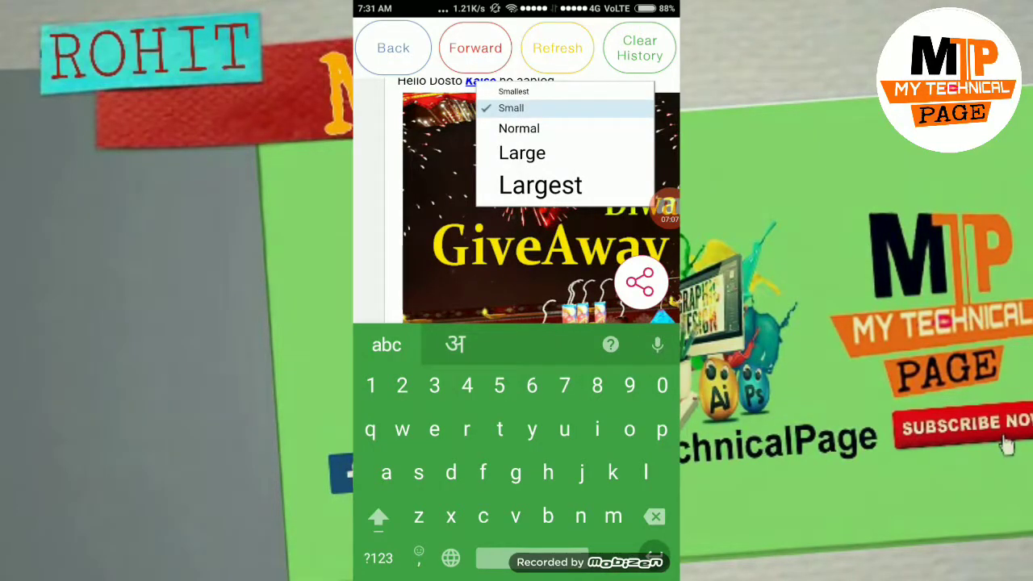
{"action": "left_click", "coordinate": [431, 165]}
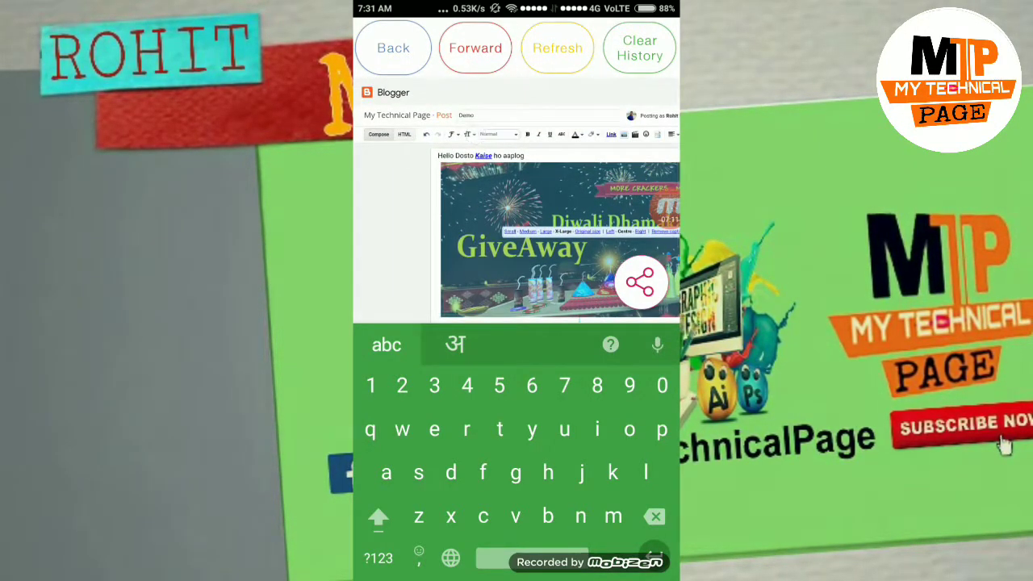
{"action": "scroll", "coordinate": [557, 202], "scroll_direction": "down", "scroll_amount": 2}
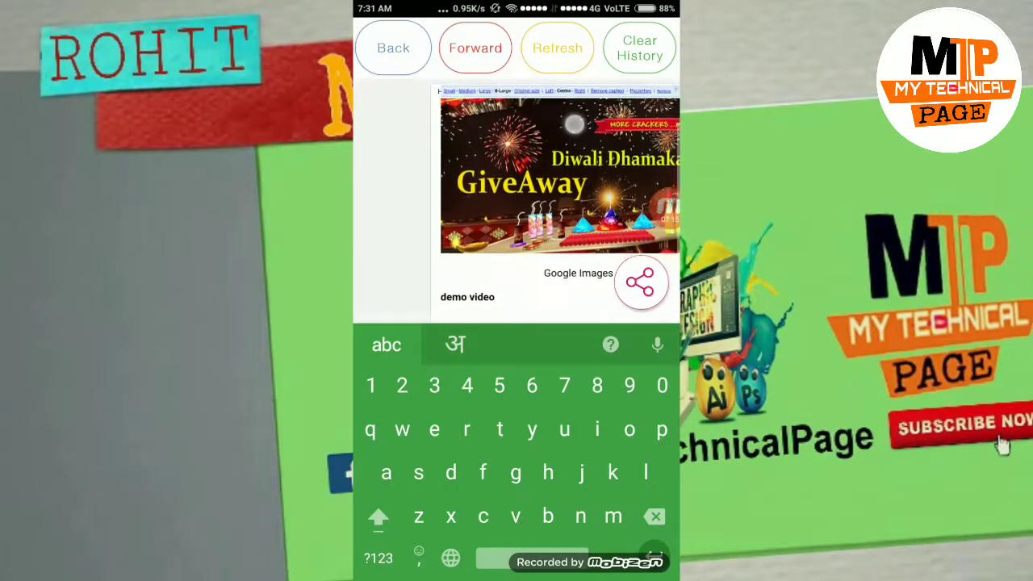
{"action": "scroll", "coordinate": [517, 202], "scroll_direction": "up", "scroll_amount": 3}
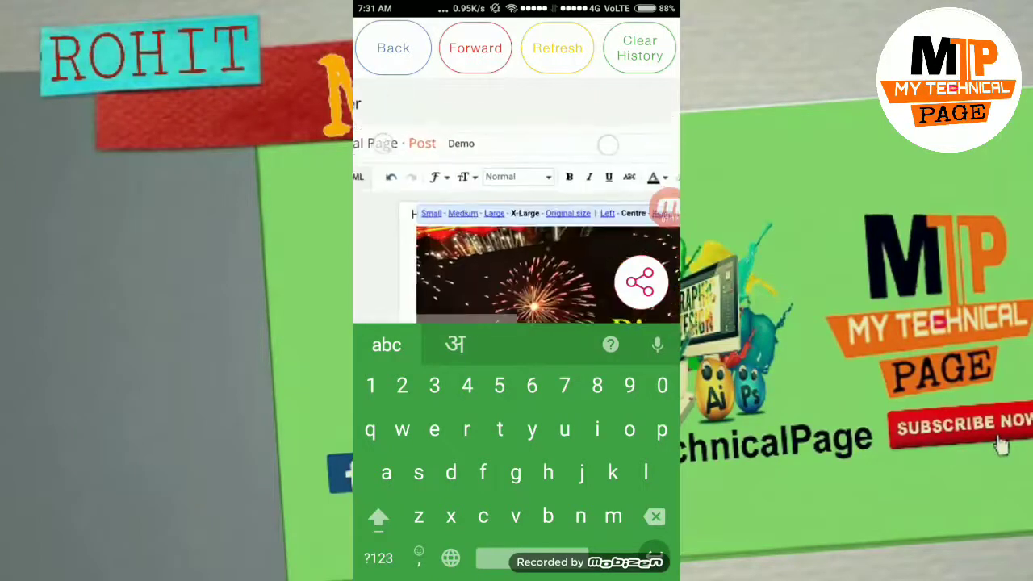
{"action": "left_click", "coordinate": [520, 178]}
{"action": "scroll", "coordinate": [516, 242], "scroll_direction": "right", "scroll_amount": 3}
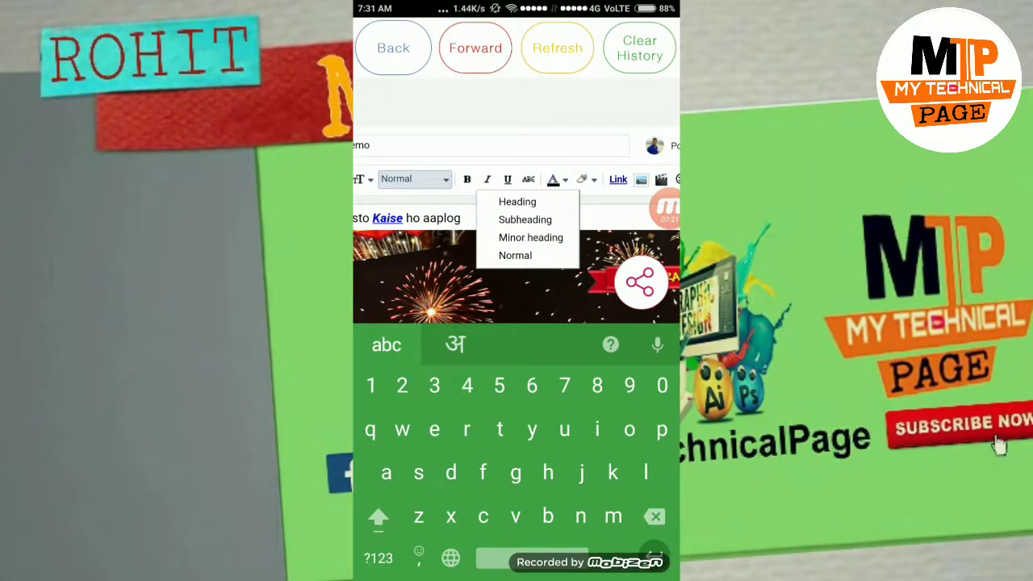
{"action": "scroll", "coordinate": [516, 242], "scroll_direction": "down", "scroll_amount": 5}
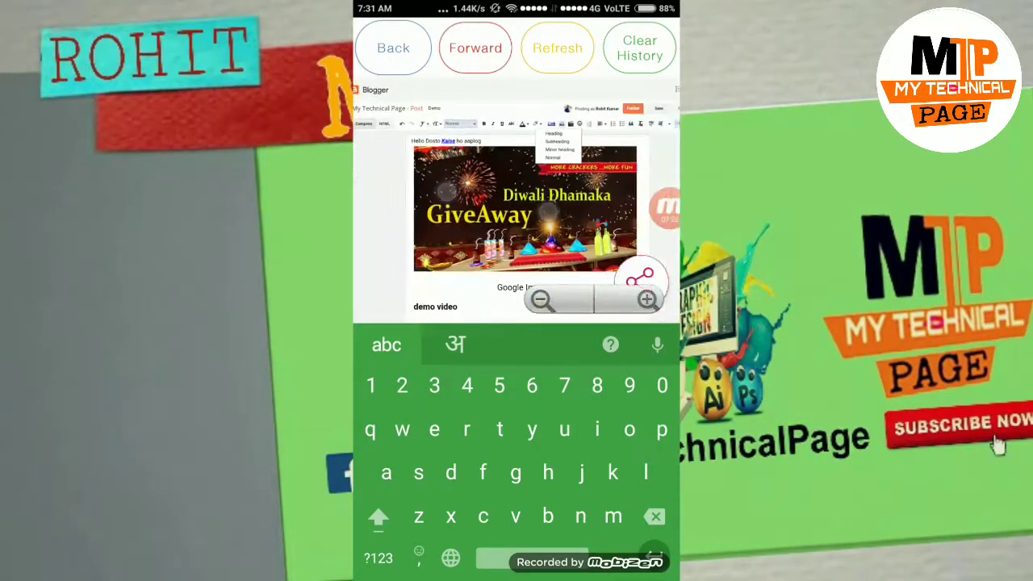
{"action": "scroll", "coordinate": [500, 177], "scroll_direction": "up", "scroll_amount": 5}
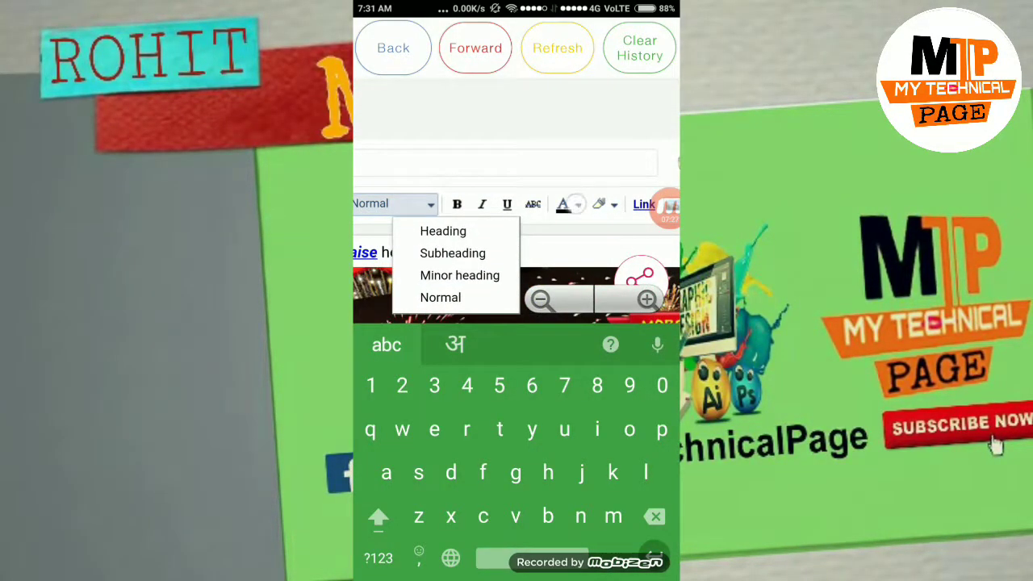
{"action": "left_click", "coordinate": [440, 297]}
{"action": "scroll", "coordinate": [517, 242], "scroll_direction": "down", "scroll_amount": 3}
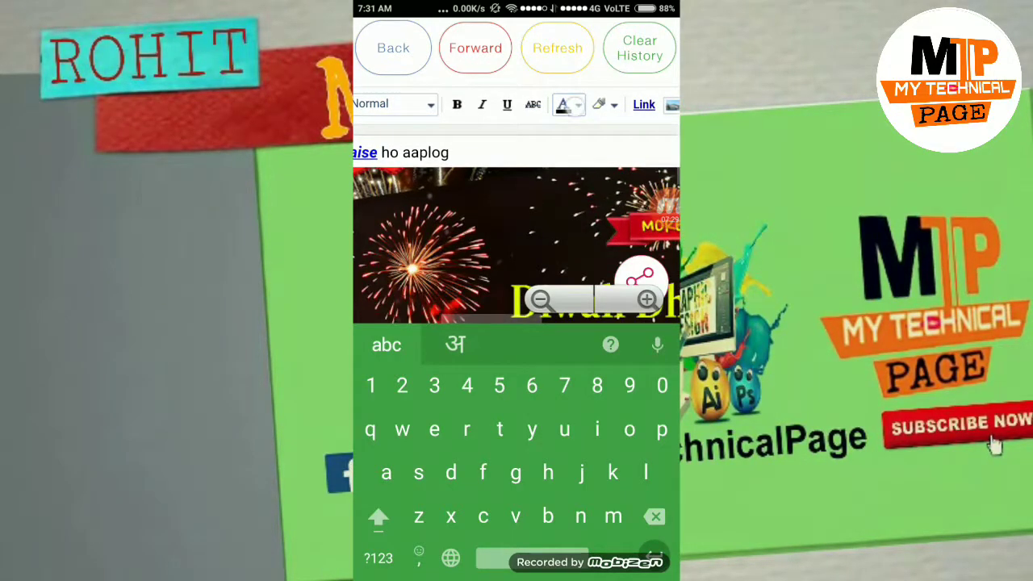
{"action": "scroll", "coordinate": [517, 242], "scroll_direction": "down", "scroll_amount": 3}
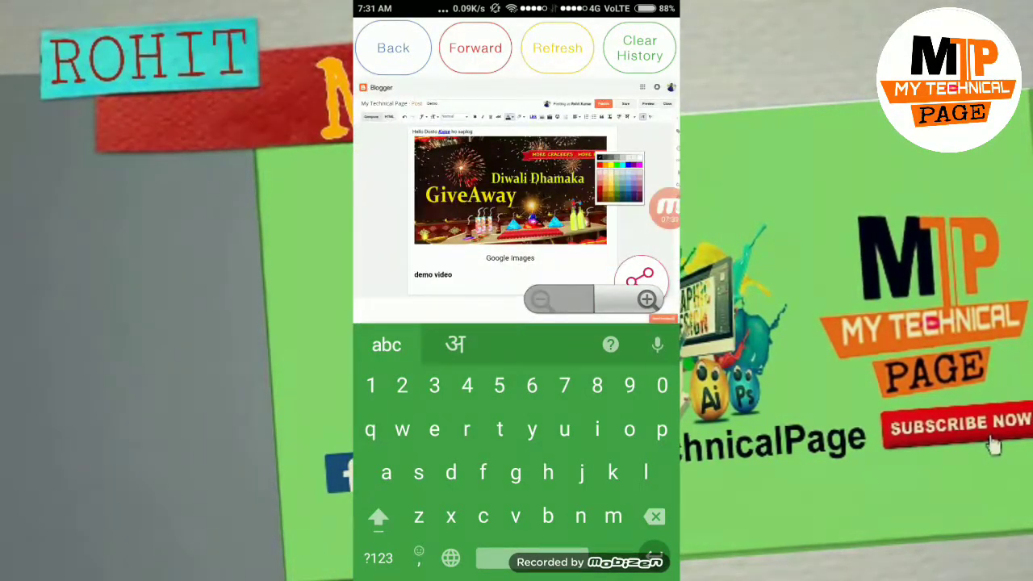
{"action": "scroll", "coordinate": [517, 202], "scroll_direction": "up", "scroll_amount": 2}
{"action": "scroll", "coordinate": [517, 202], "scroll_direction": "up", "scroll_amount": 2}
{"action": "scroll", "coordinate": [516, 201], "scroll_direction": "up", "scroll_amount": 2}
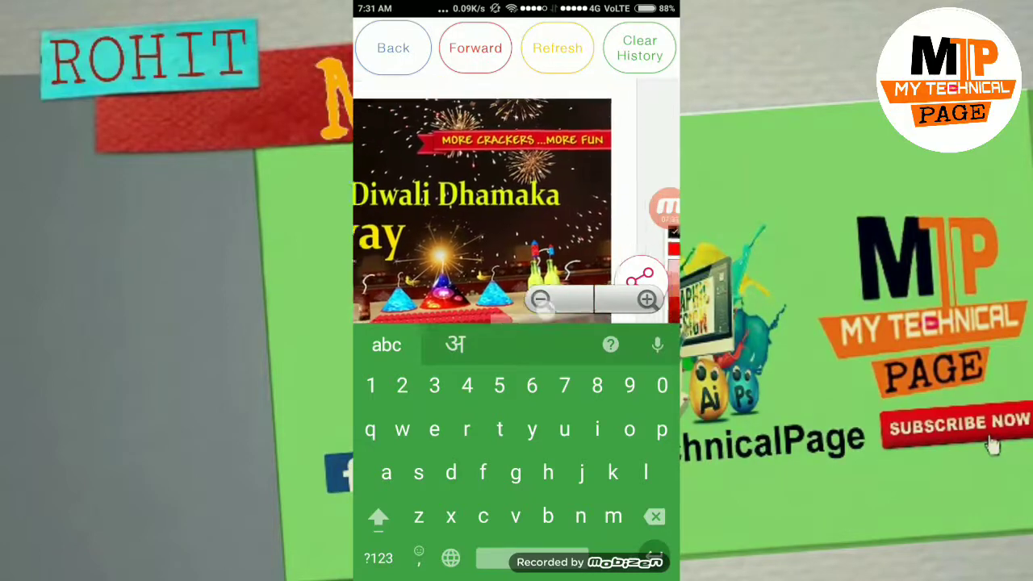
{"action": "scroll", "coordinate": [516, 201], "scroll_direction": "up", "scroll_amount": 2}
{"action": "scroll", "coordinate": [517, 201], "scroll_direction": "down", "scroll_amount": 2}
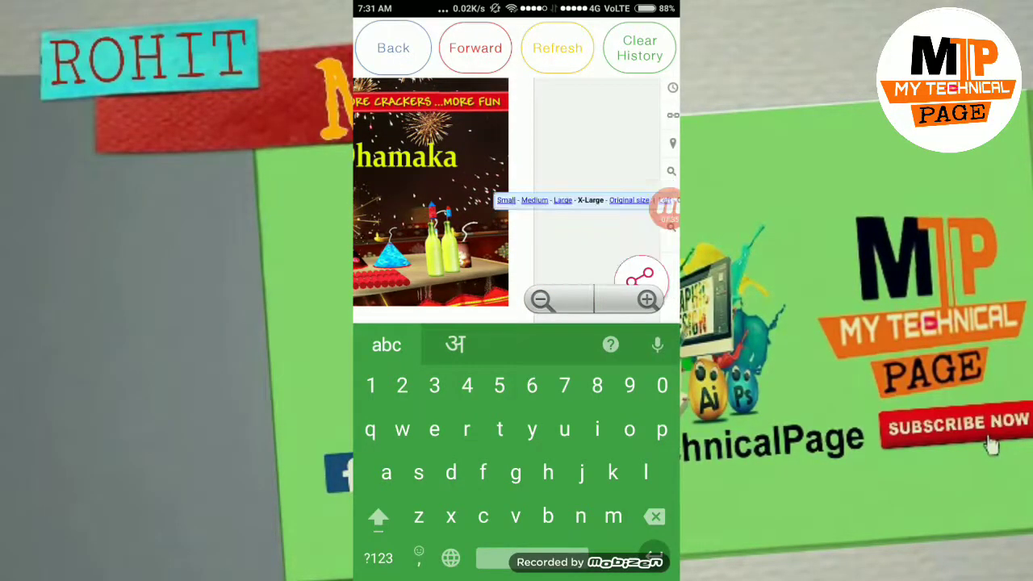
{"action": "scroll", "coordinate": [564, 168], "scroll_direction": "right", "scroll_amount": 2}
{"action": "scroll", "coordinate": [517, 202], "scroll_direction": "up", "scroll_amount": 3}
{"action": "scroll", "coordinate": [516, 202], "scroll_direction": "down", "scroll_amount": 2}
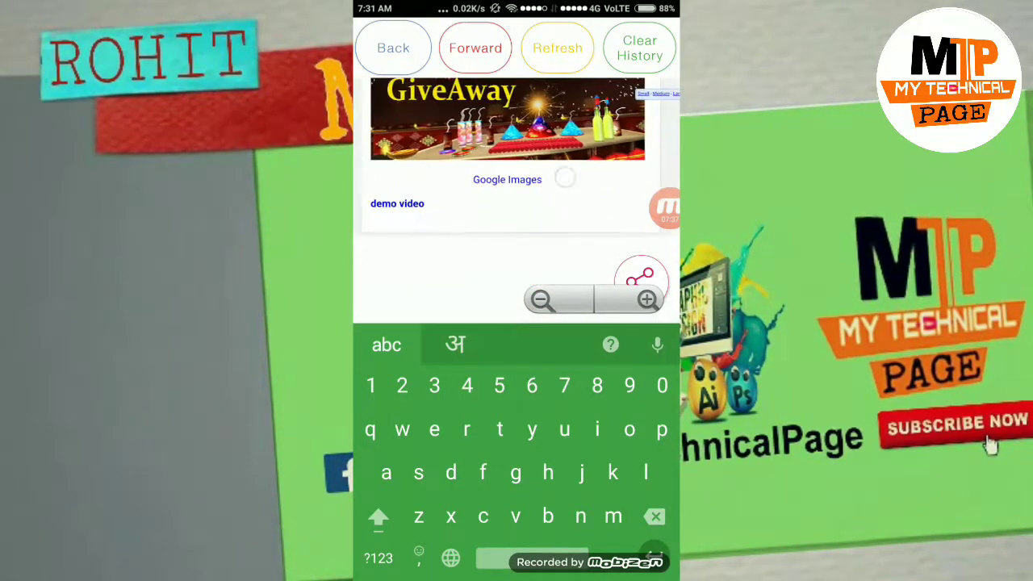
{"action": "left_click", "coordinate": [506, 144]}
{"action": "scroll", "coordinate": [517, 202], "scroll_direction": "down", "scroll_amount": 2}
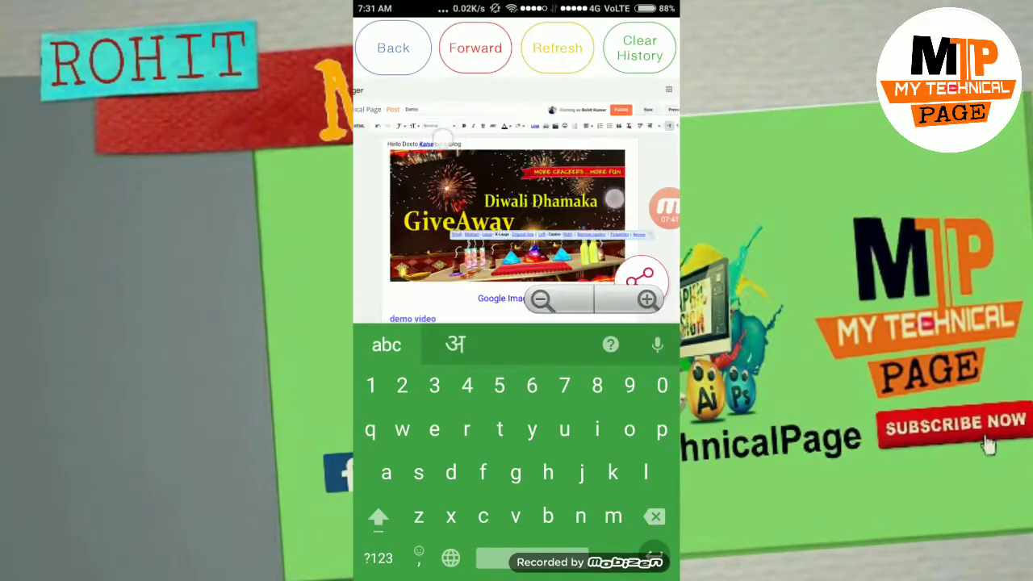
- Place the cursor right after 'demo video' so the keyboard is ready for typing
{"action": "scroll", "coordinate": [517, 202], "scroll_direction": "up", "scroll_amount": 3}
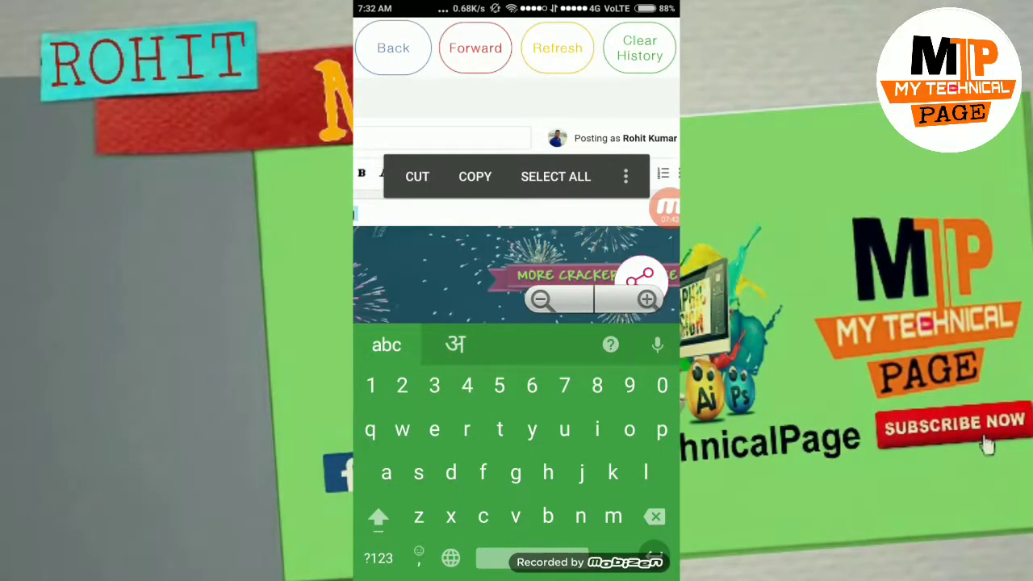
{"action": "scroll", "coordinate": [517, 242], "scroll_direction": "down", "scroll_amount": 2}
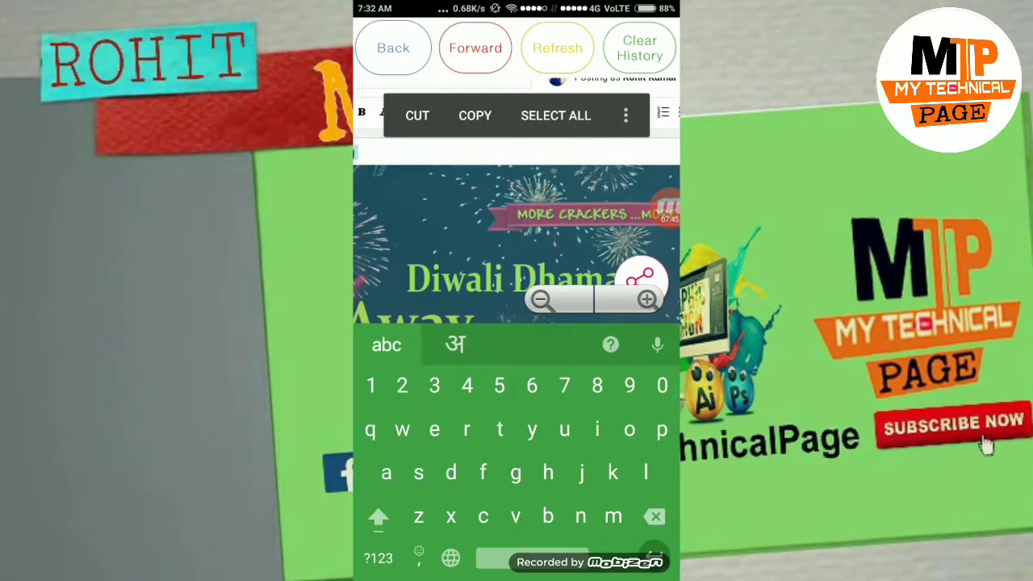
{"action": "scroll", "coordinate": [516, 242], "scroll_direction": "down", "scroll_amount": 2}
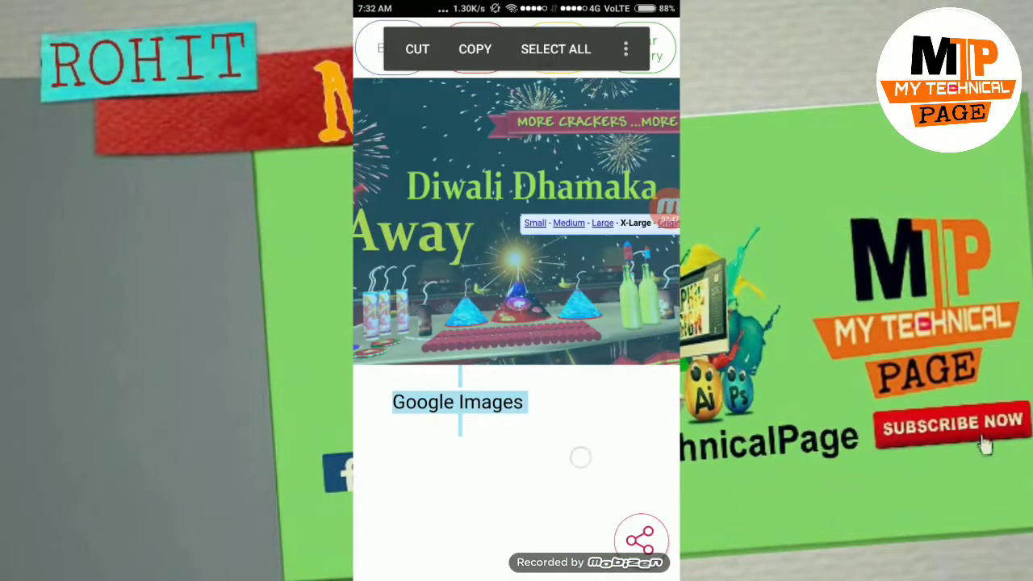
{"action": "left_click", "coordinate": [467, 440]}
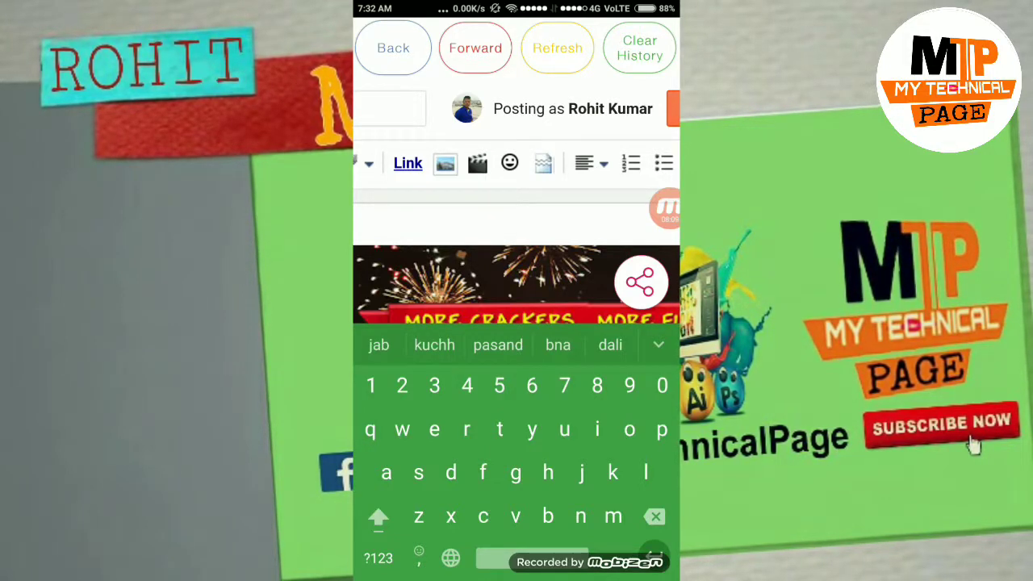
{"action": "scroll", "coordinate": [516, 202], "scroll_direction": "right", "scroll_amount": 3}
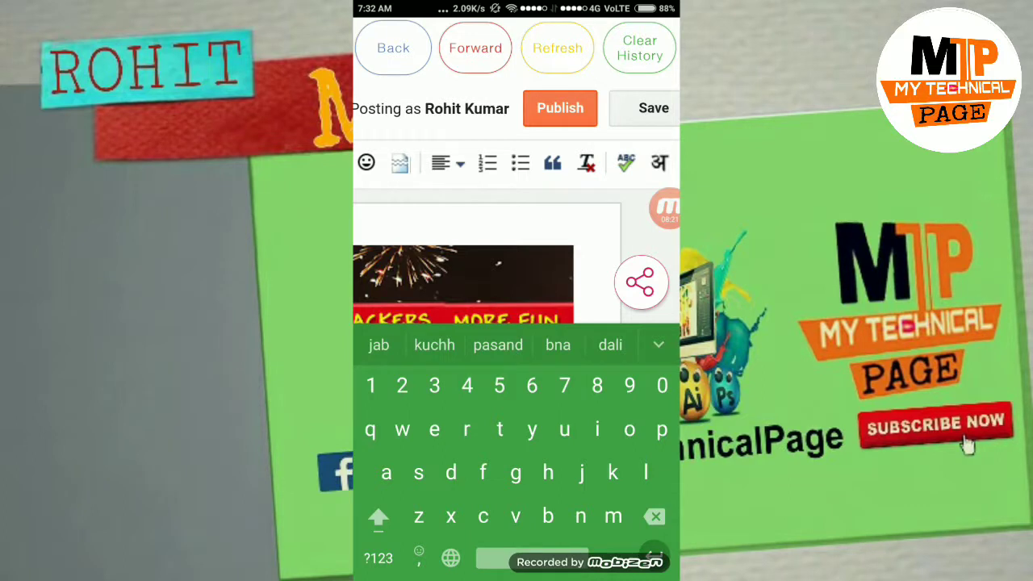
{"action": "scroll", "coordinate": [516, 207], "scroll_direction": "right", "scroll_amount": 5}
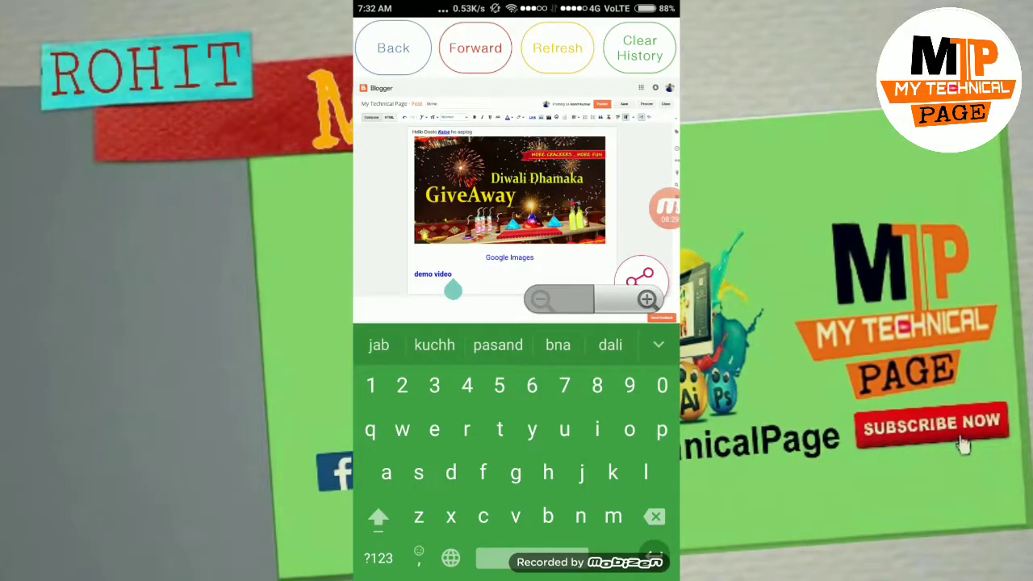
{"action": "type", "text": "hell"}
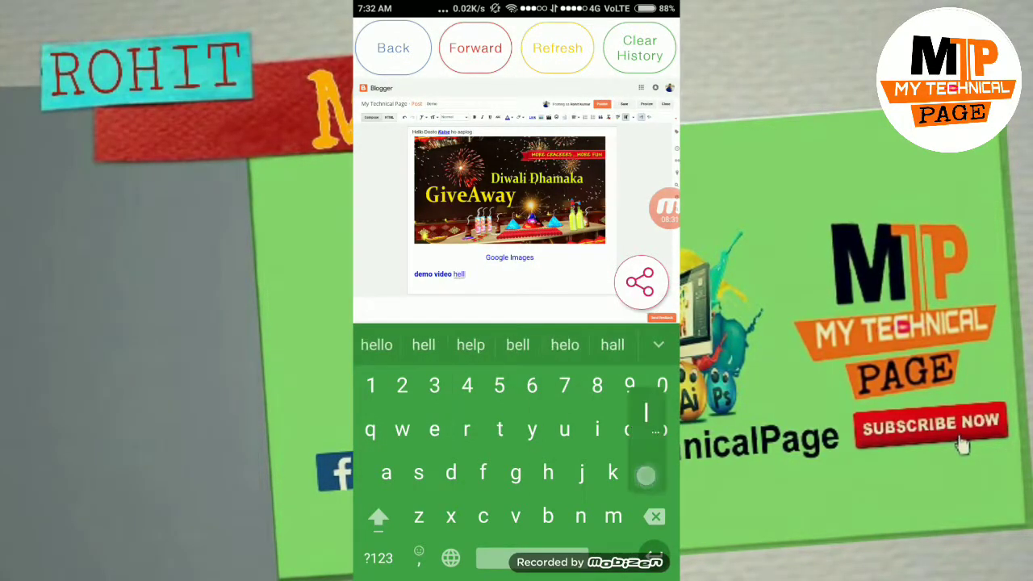
{"action": "type", "text": "o"}
{"action": "key", "text": "BackSpace"}
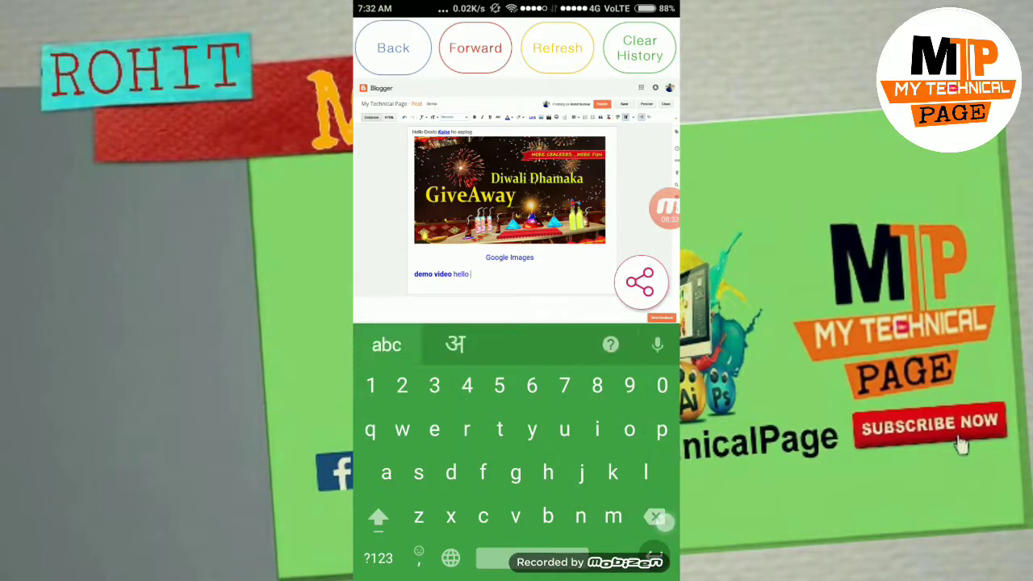
{"action": "key", "text": "BackSpace"}
{"action": "key", "text": "BackSpace"}
{"action": "key", "text": "BackSpace"}
{"action": "key", "text": "BackSpace"}
{"action": "key", "text": "BackSpace"}
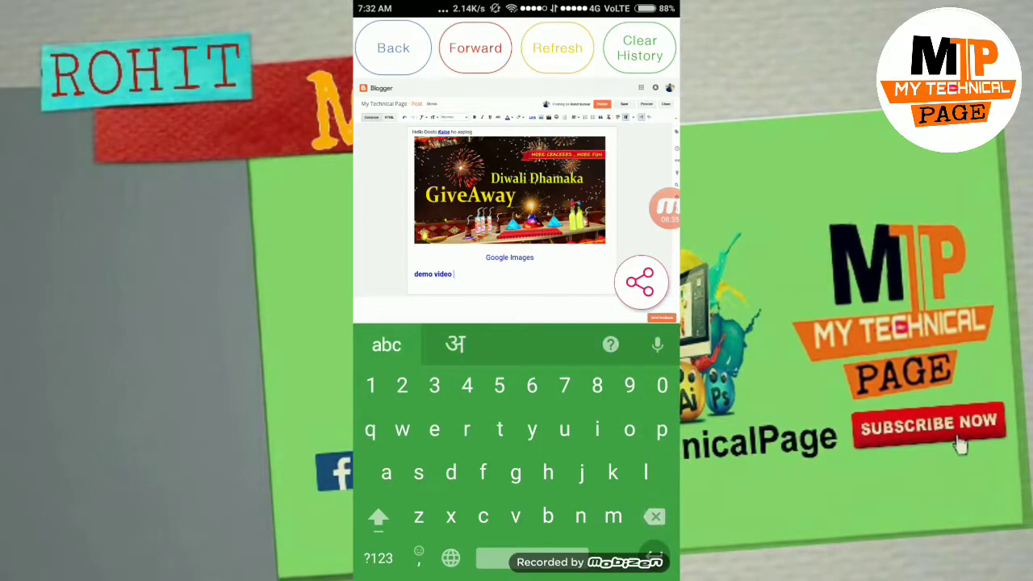
{"action": "type", "text": "hello"}
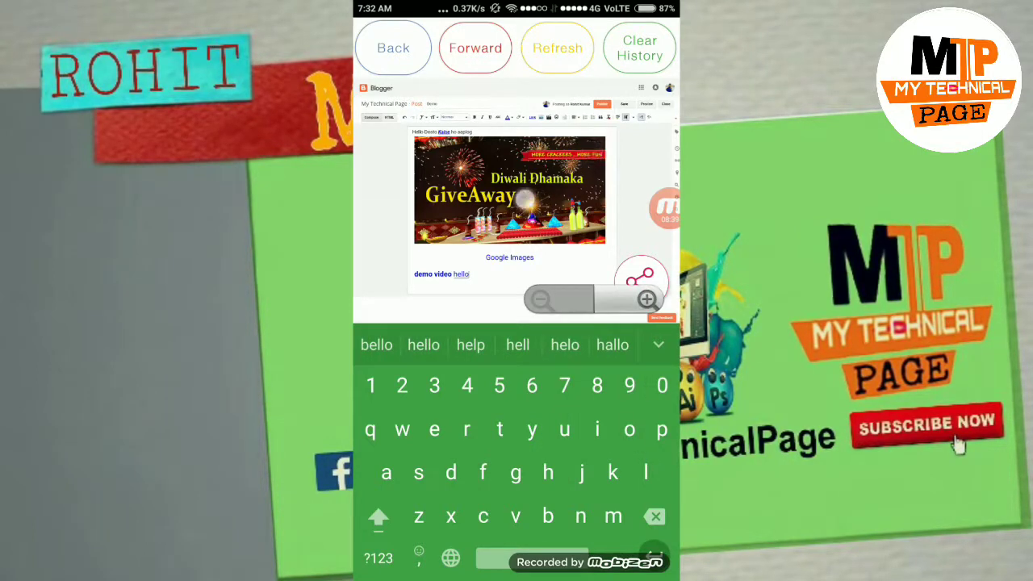
{"action": "key", "text": "Escape"}
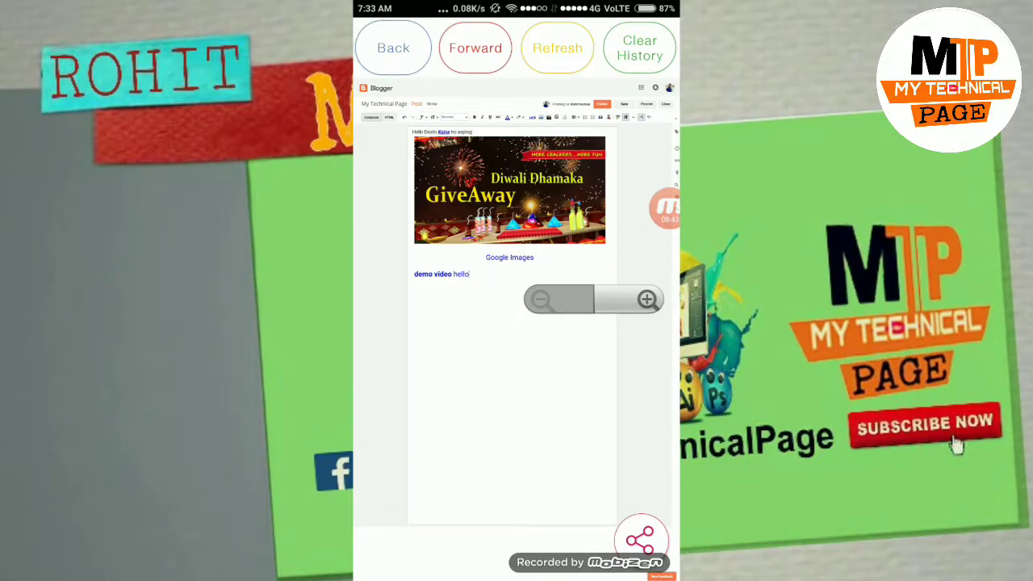
{"action": "left_click", "coordinate": [482, 280]}
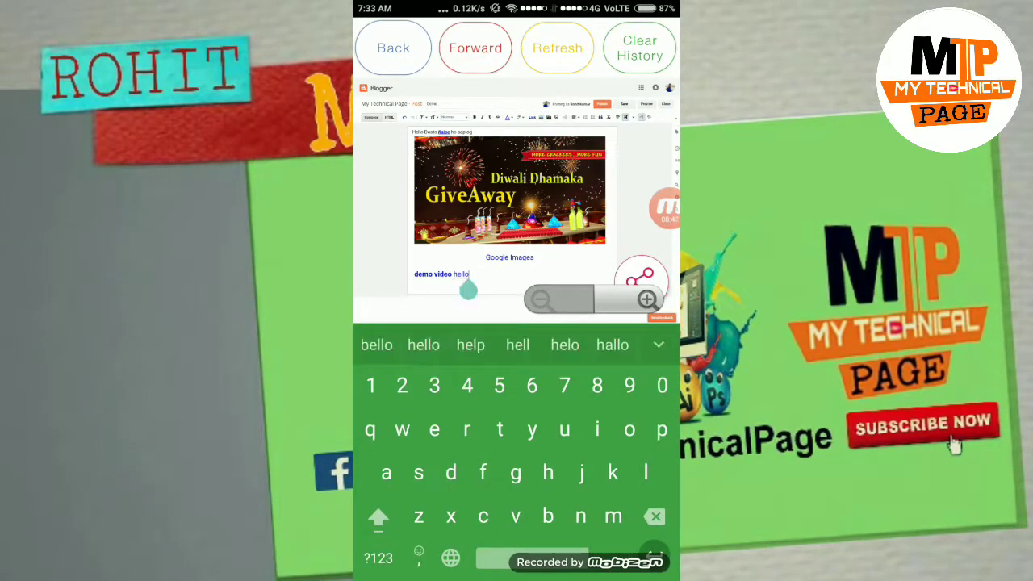
{"action": "key", "text": "BackSpace"}
{"action": "key", "text": "BackSpace"}
{"action": "key", "text": "BackSpace"}
{"action": "key", "text": "BackSpace"}
{"action": "key", "text": "BackSpace"}
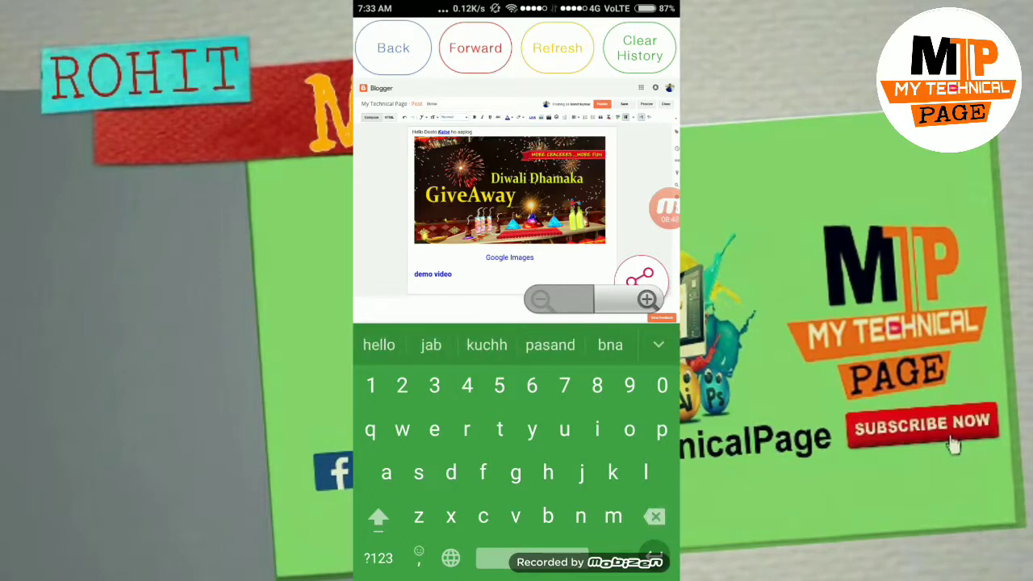
{"action": "key", "text": "BackSpace"}
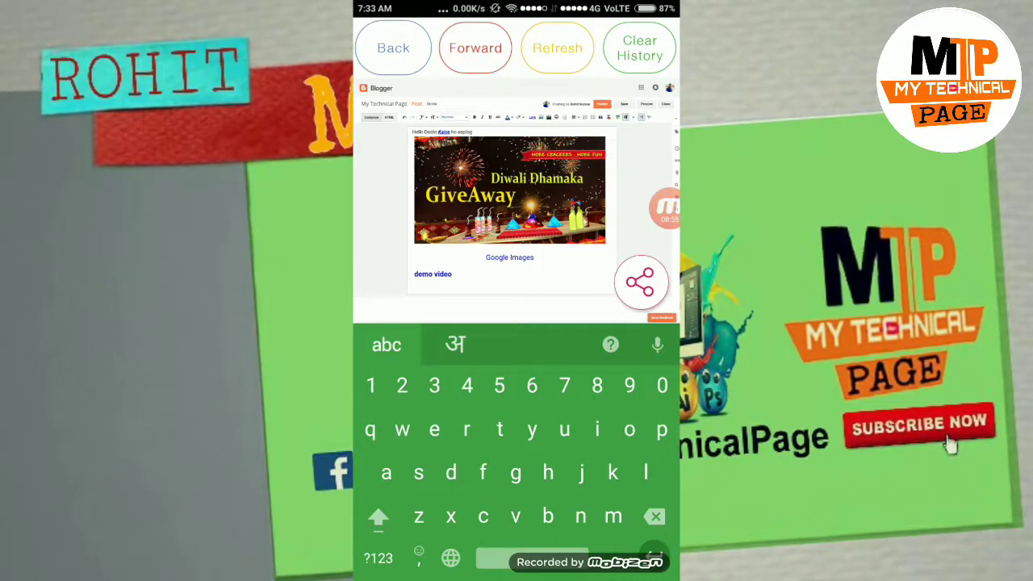
{"action": "left_click", "coordinate": [456, 345]}
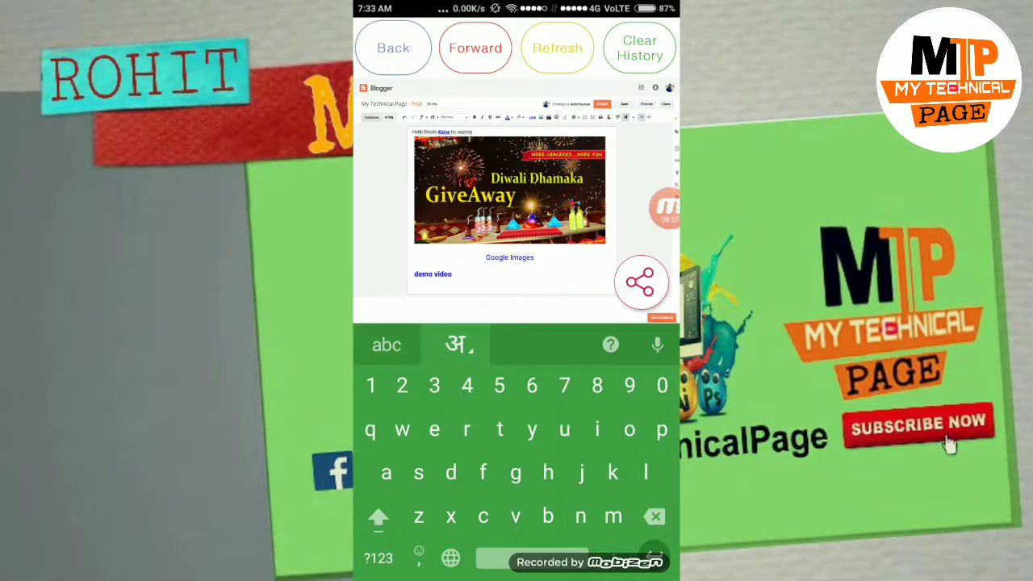
{"action": "type", "text": "h"}
{"action": "type", "text": "e"}
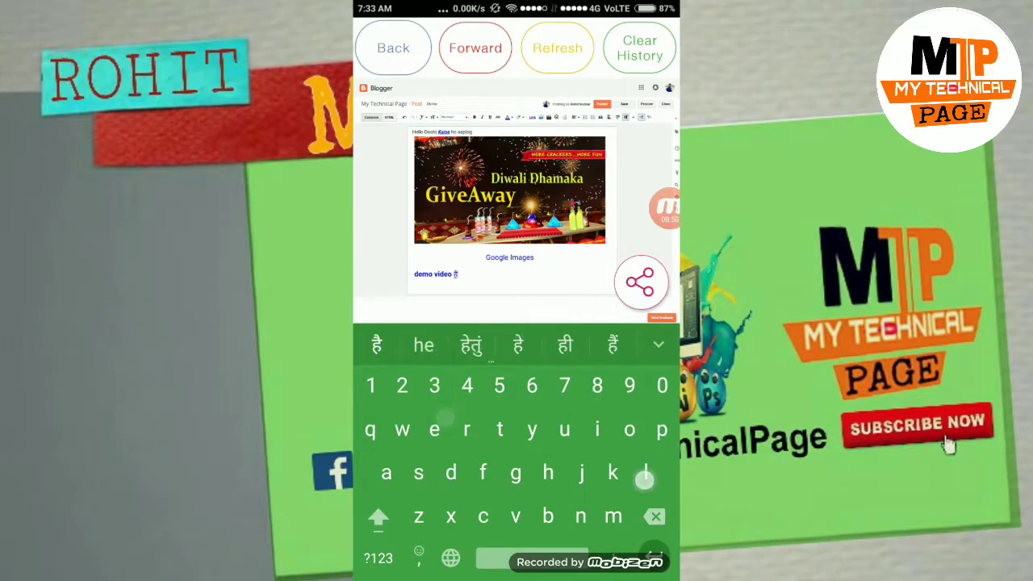
{"action": "type", "text": "lo"}
{"action": "key", "text": "BackSpace"}
{"action": "key", "text": "BackSpace"}
{"action": "key", "text": "BackSpace"}
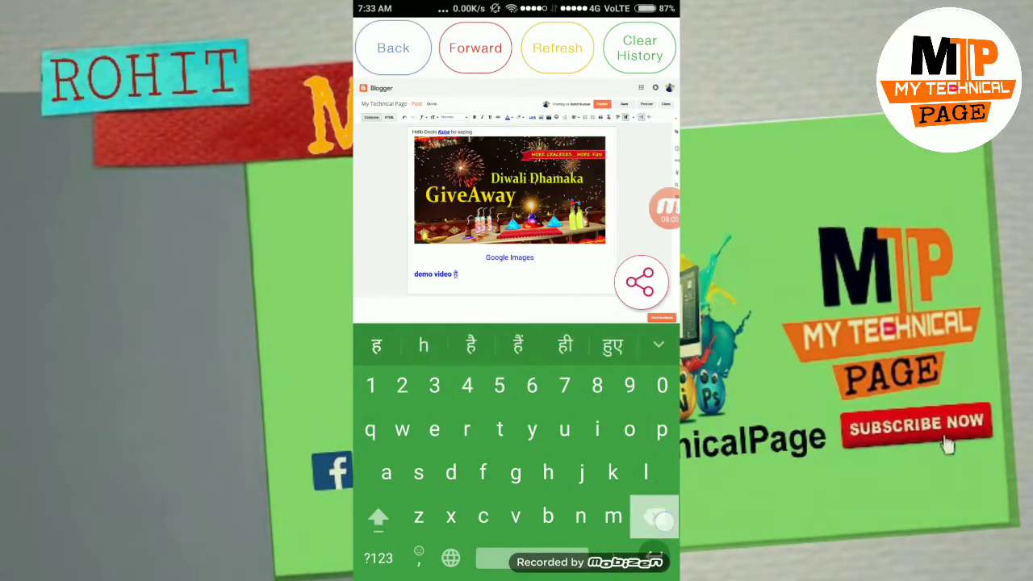
{"action": "key", "text": "BackSpace"}
{"action": "key", "text": "Escape"}
{"action": "double_click", "coordinate": [576, 309]}
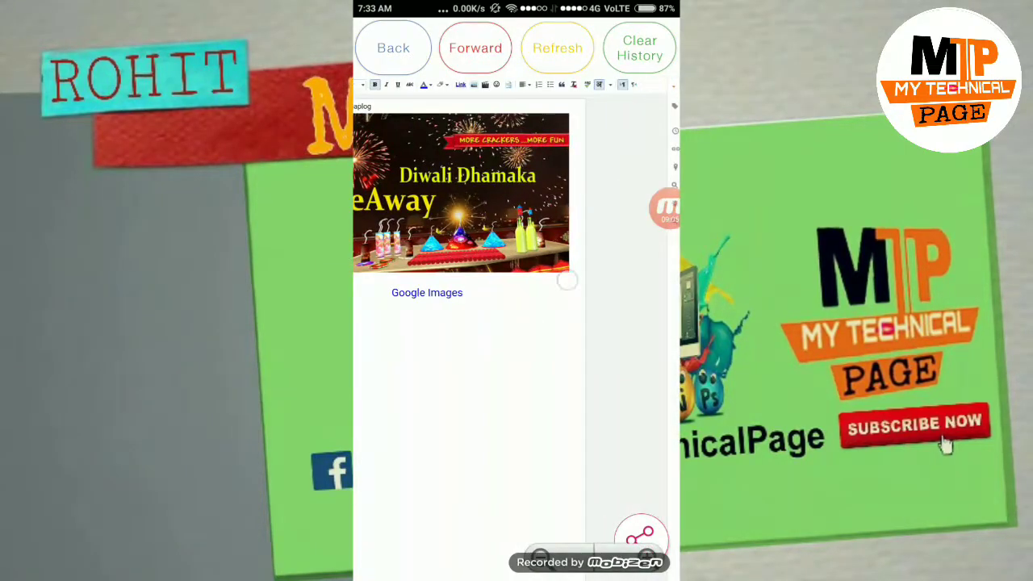
{"action": "scroll", "coordinate": [519, 283], "scroll_direction": "up", "scroll_amount": 5}
{"action": "scroll", "coordinate": [556, 375], "scroll_direction": "up", "scroll_amount": 3}
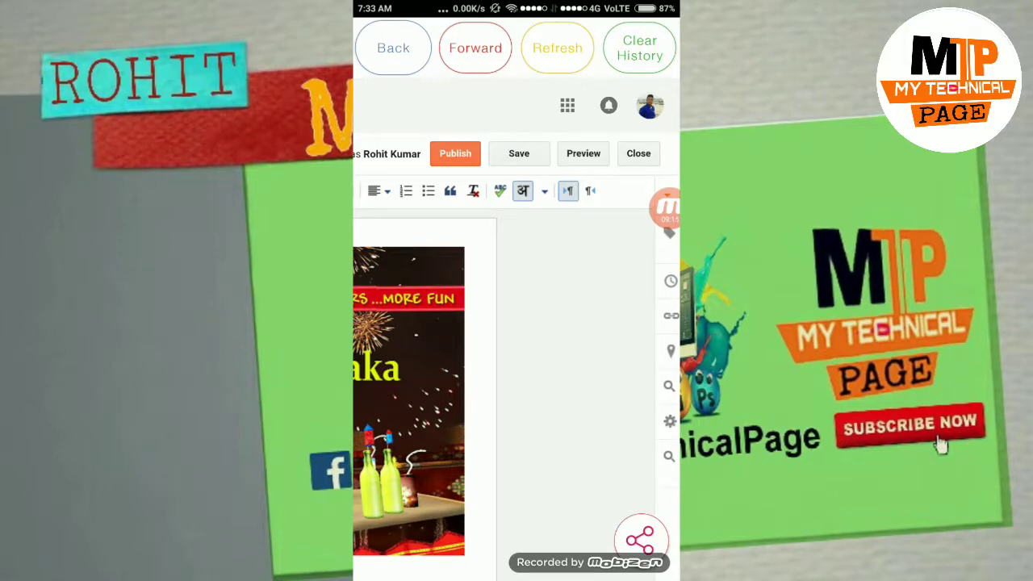
{"action": "scroll", "coordinate": [464, 376], "scroll_direction": "down", "scroll_amount": 5}
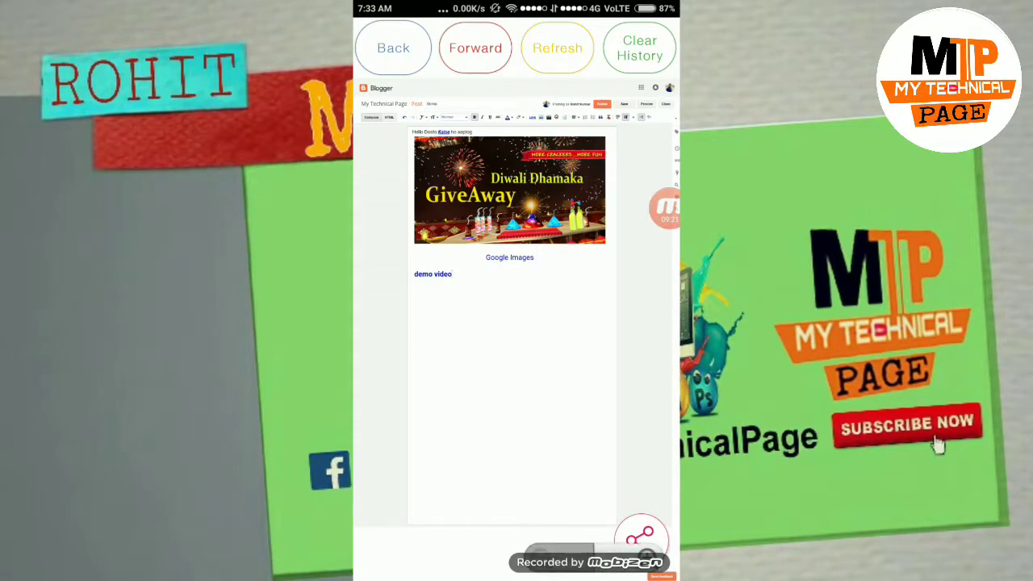
{"action": "left_click", "coordinate": [602, 103]}
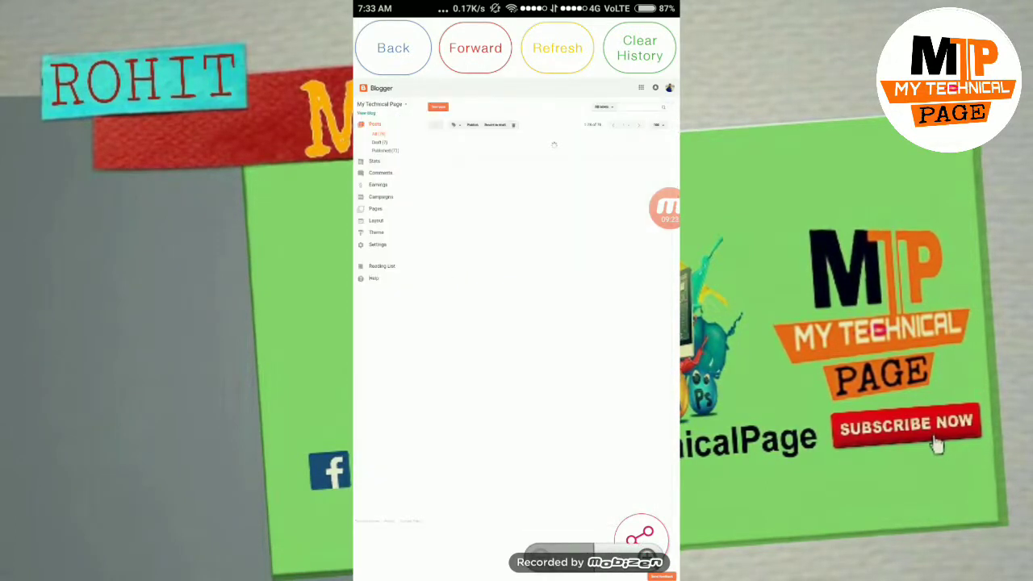